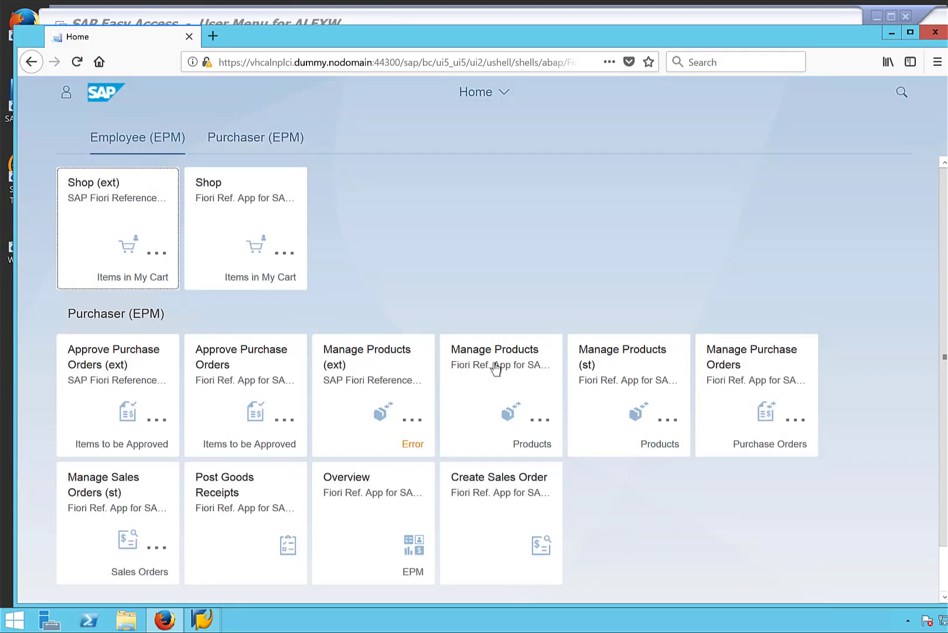
- Open outlook.office.com in a new browser tab and sign in with the listed account and its password
{"action": "left_click", "coordinate": [213, 37]}
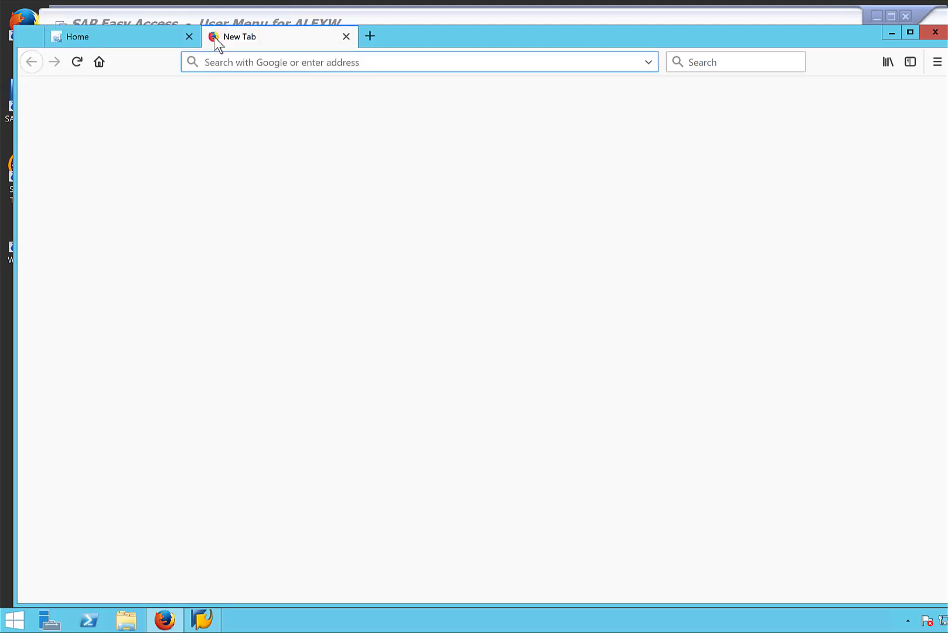
{"action": "type", "text": "outlook.office.com/"}
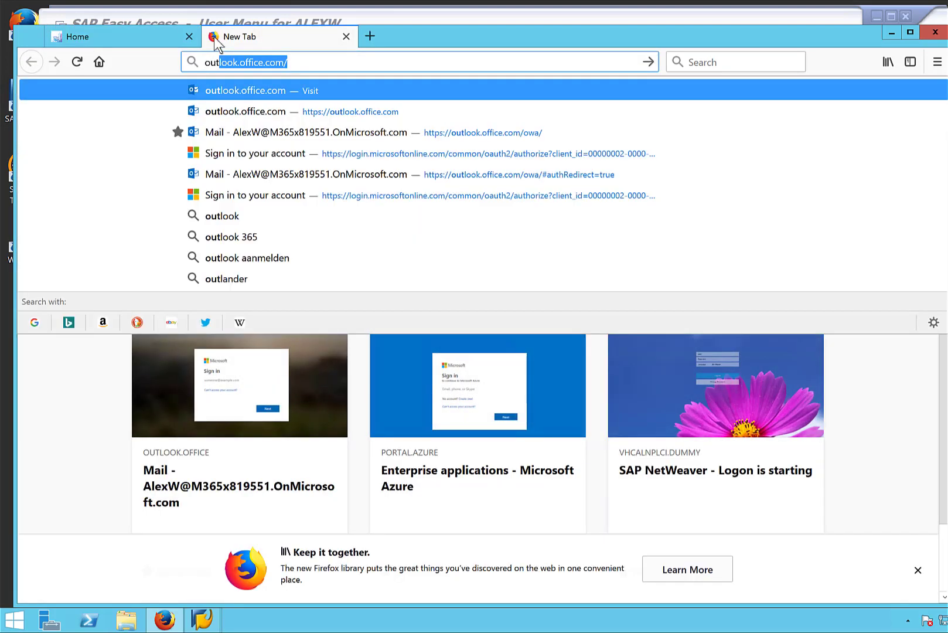
{"action": "key", "text": "Return"}
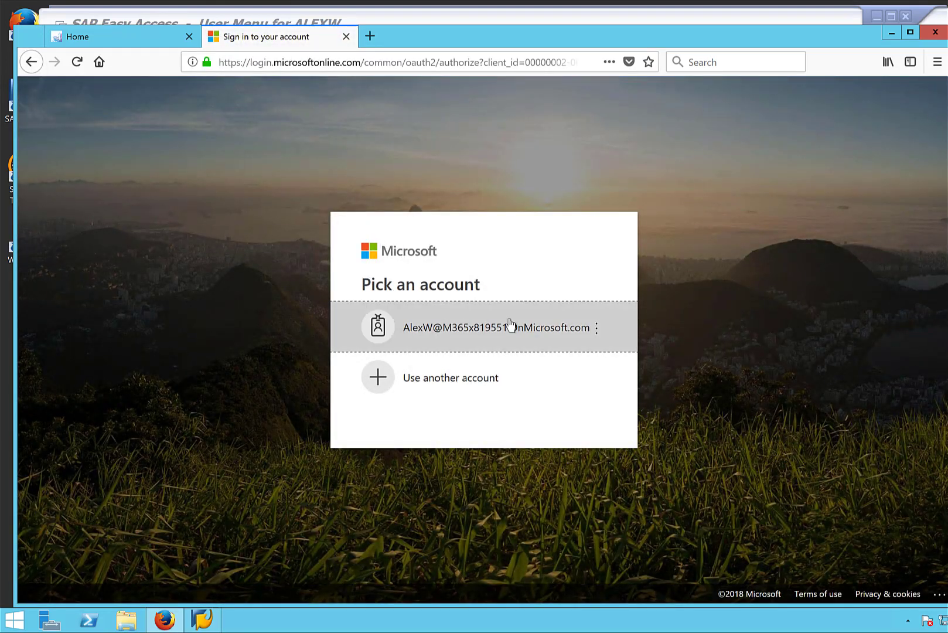
{"action": "left_click", "coordinate": [551, 332]}
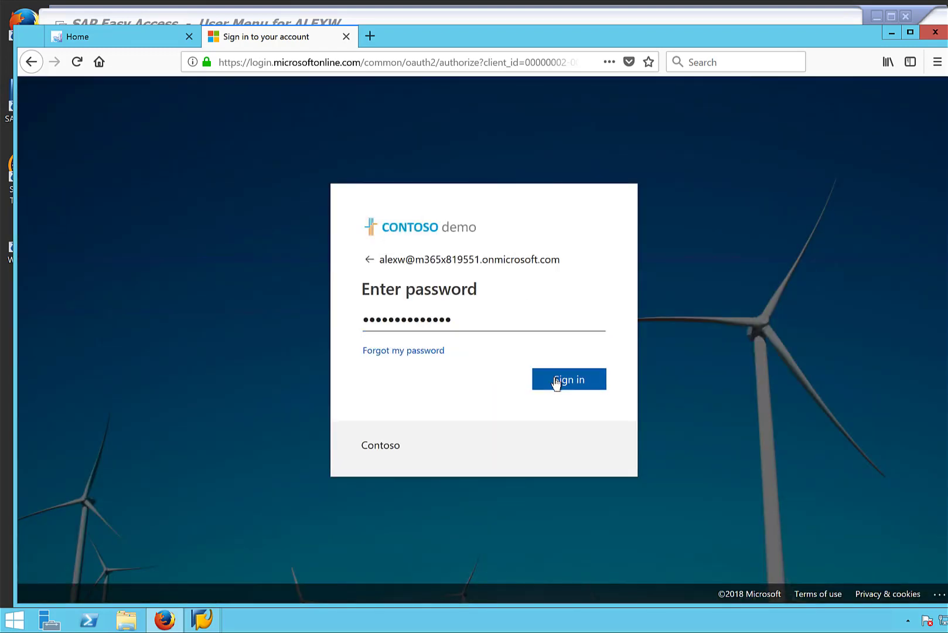
{"action": "left_click", "coordinate": [554, 381]}
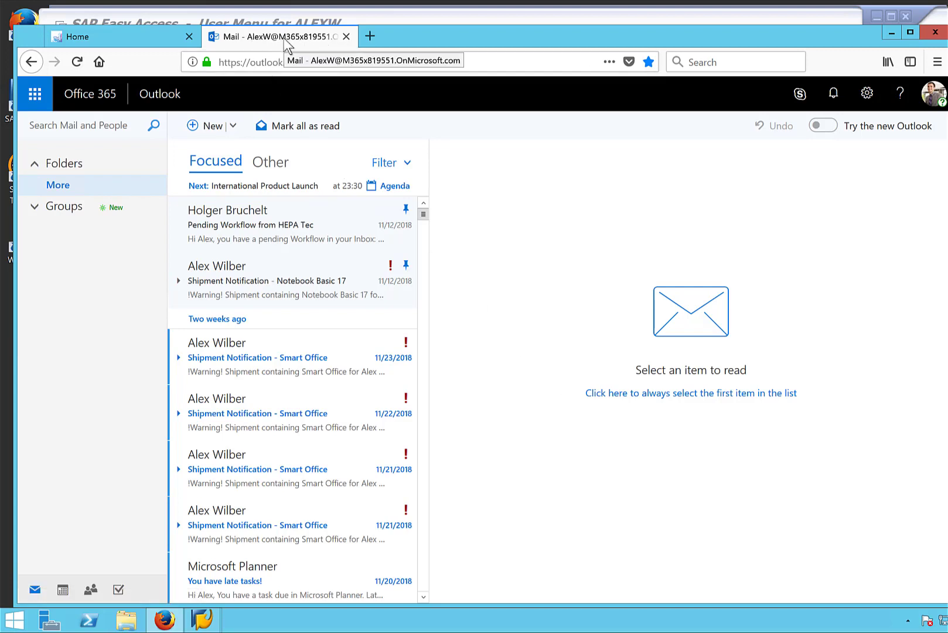
- Check which user is signed in to the SAP Fiori launchpad and return to its home page
{"action": "left_click", "coordinate": [134, 34]}
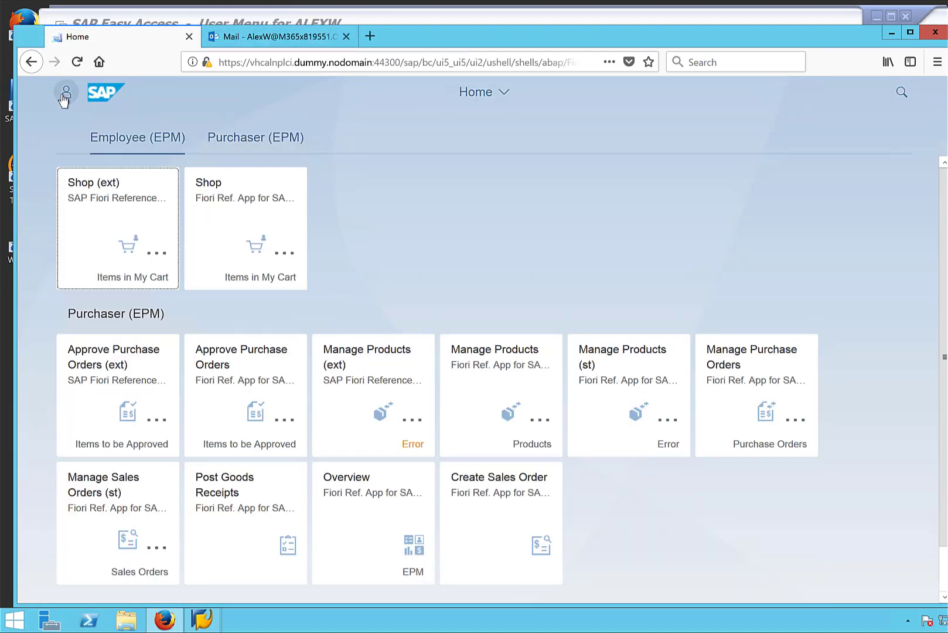
{"action": "left_click", "coordinate": [66, 92]}
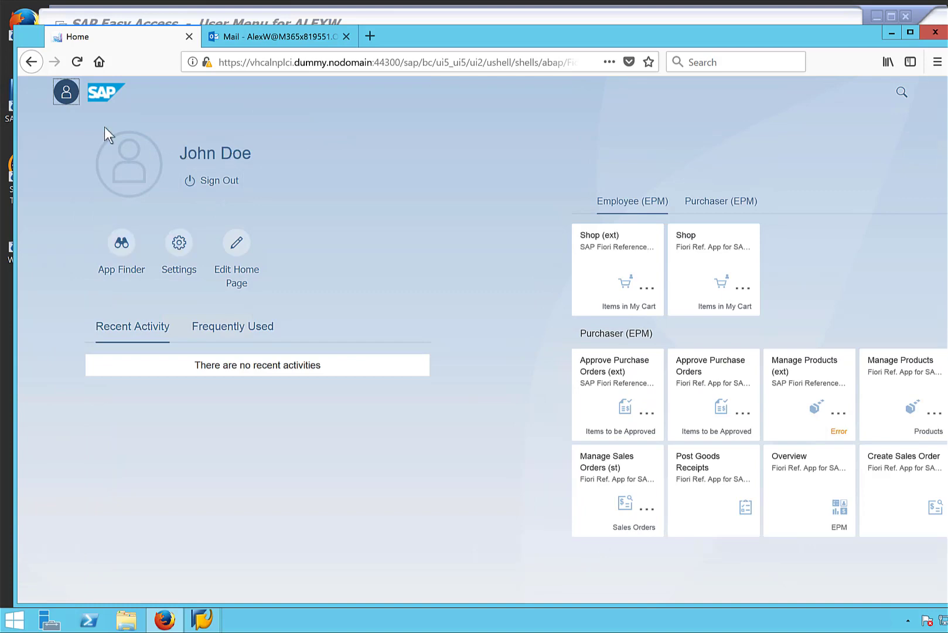
{"action": "left_click", "coordinate": [65, 95]}
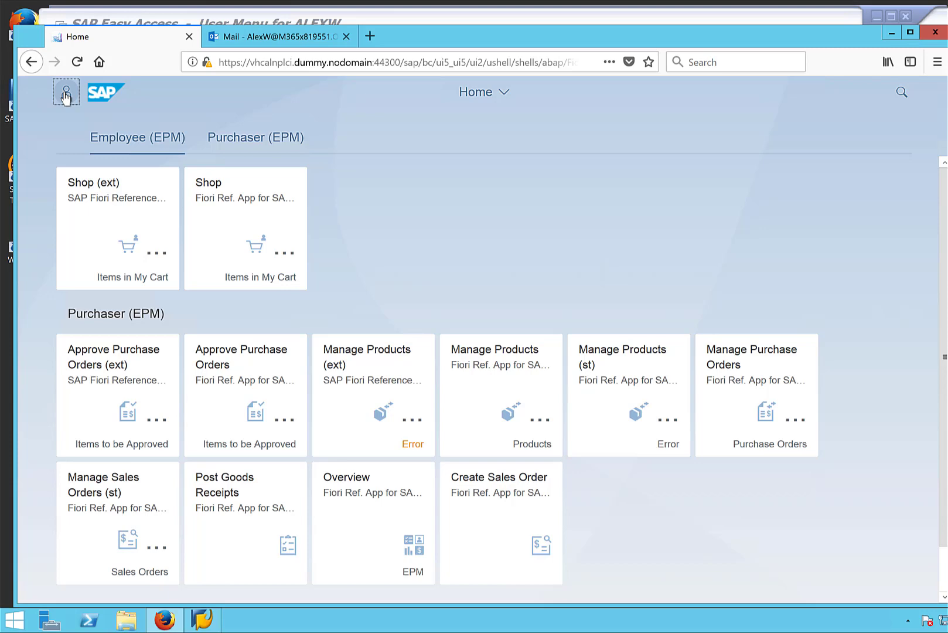
- Open the Azure portal in a new browser tab and go to Azure Active Directory's enterprise applications
{"action": "left_click", "coordinate": [370, 36]}
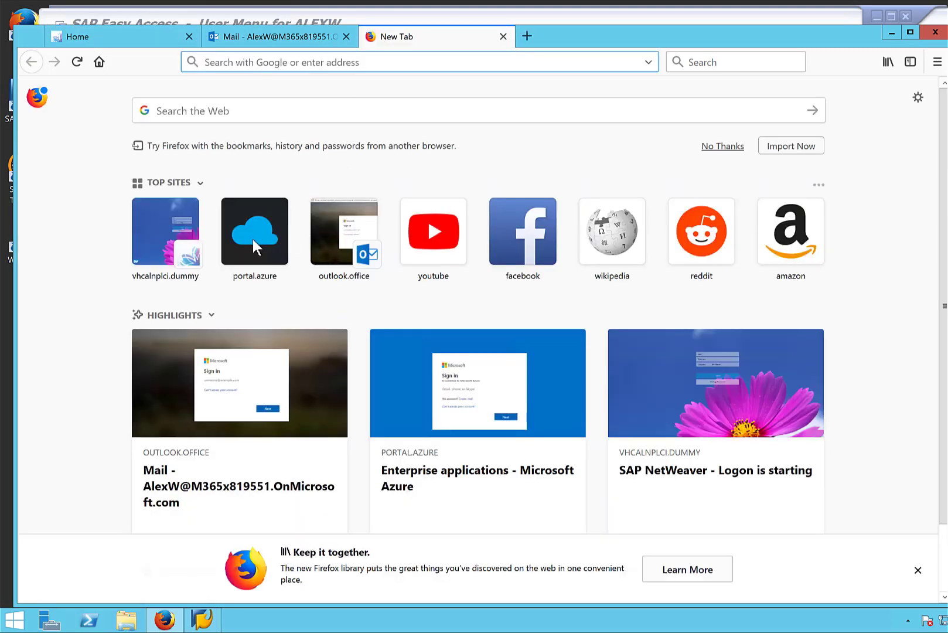
{"action": "left_click", "coordinate": [251, 240]}
{"action": "left_click", "coordinate": [250, 238]}
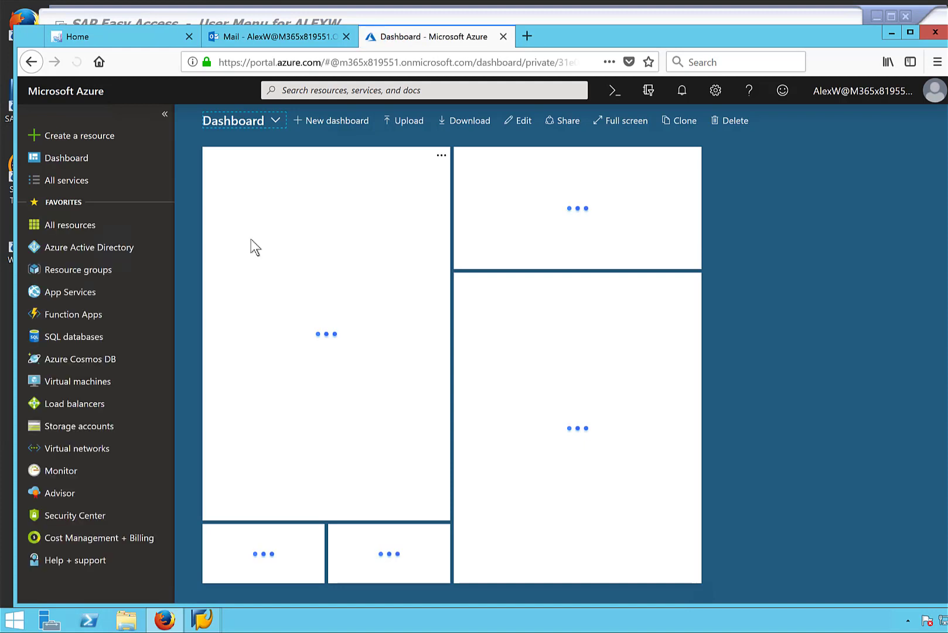
{"action": "left_click", "coordinate": [89, 247]}
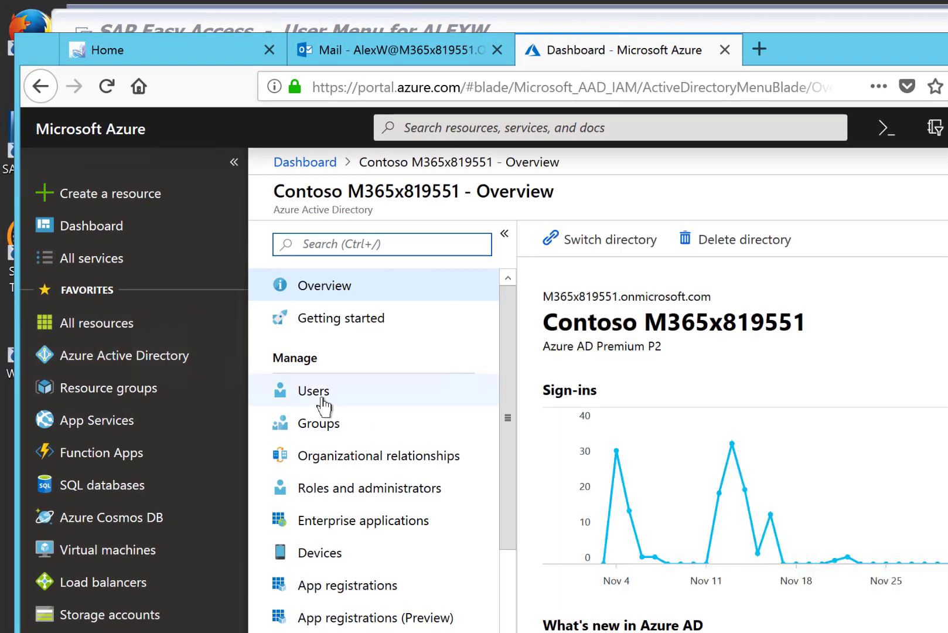
{"action": "left_click", "coordinate": [371, 523]}
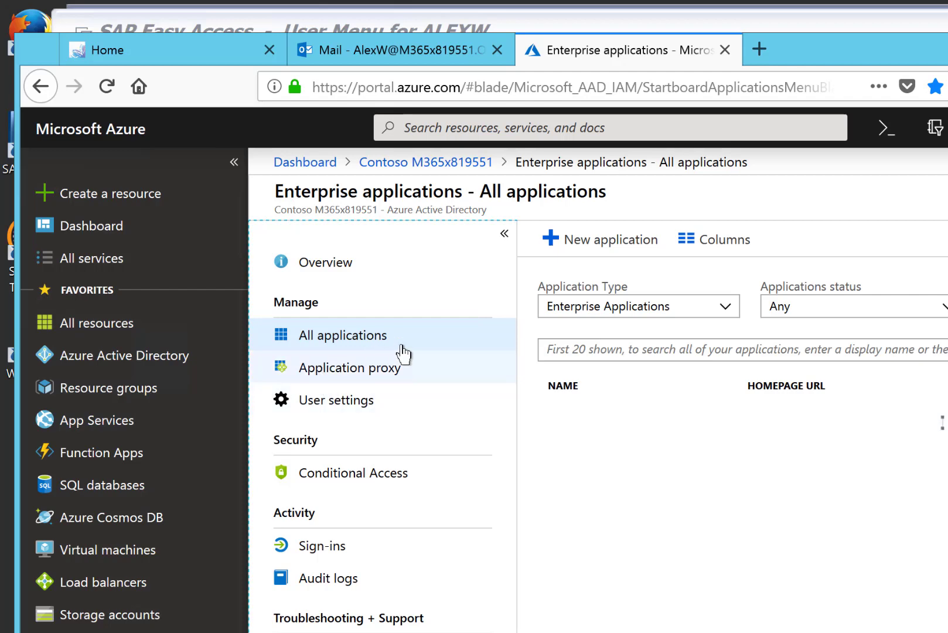
- Start adding a new enterprise application and search the gallery for SAP
{"action": "left_click", "coordinate": [598, 249]}
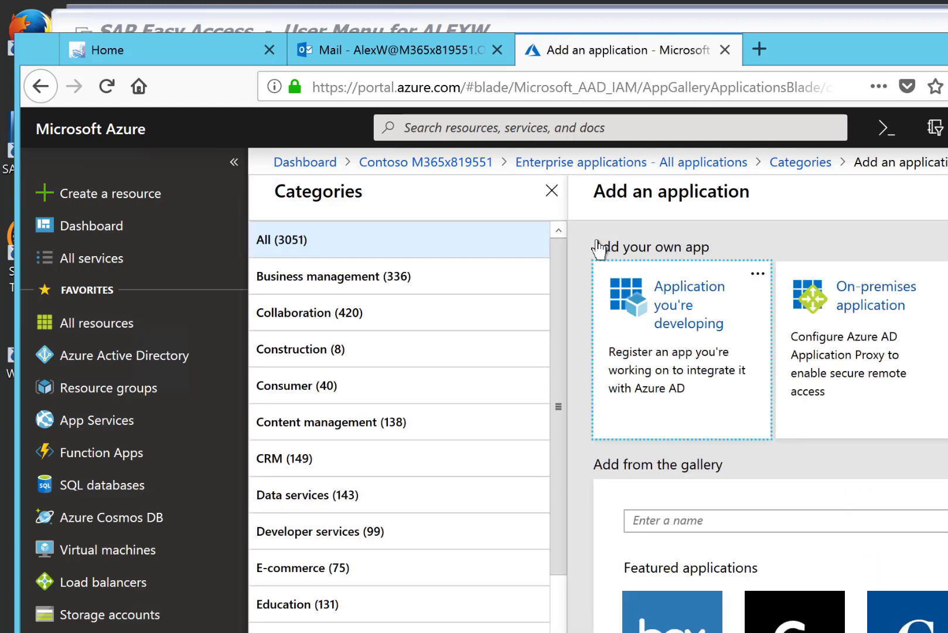
{"action": "left_click", "coordinate": [666, 520]}
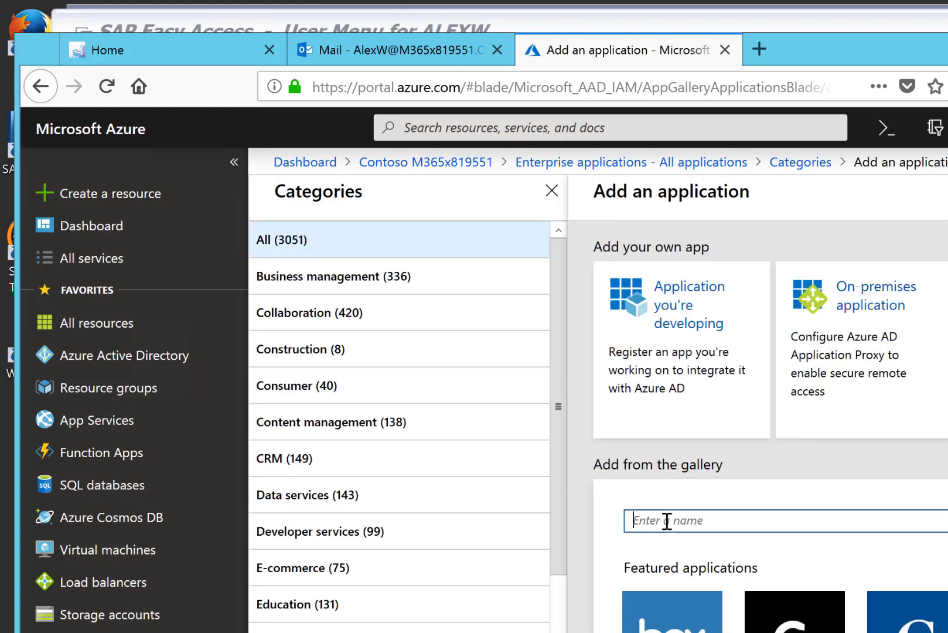
{"action": "type", "text": "SAP"}
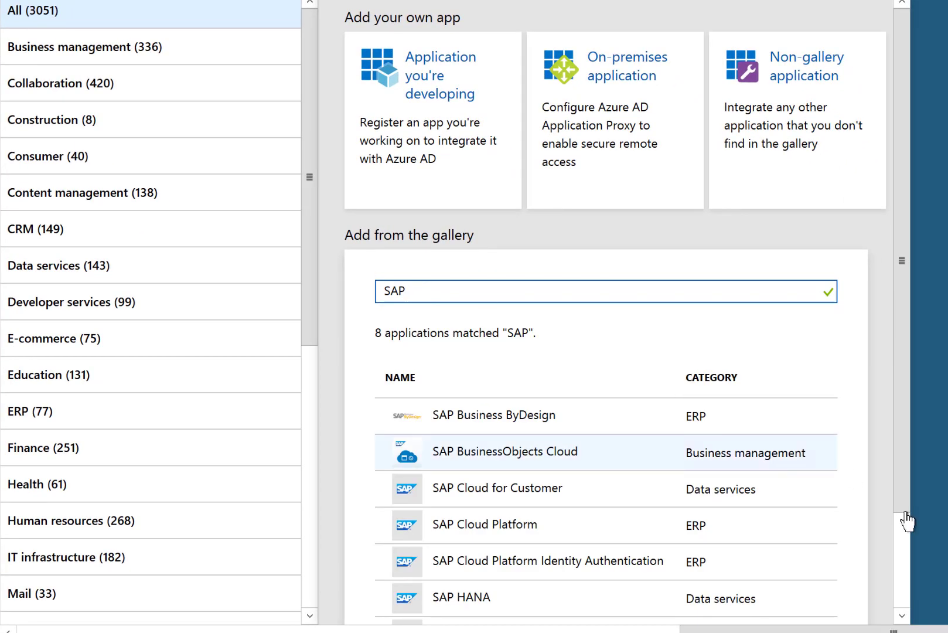
{"action": "left_click_drag", "start_coordinate": [903, 474], "coordinate": [903, 598]}
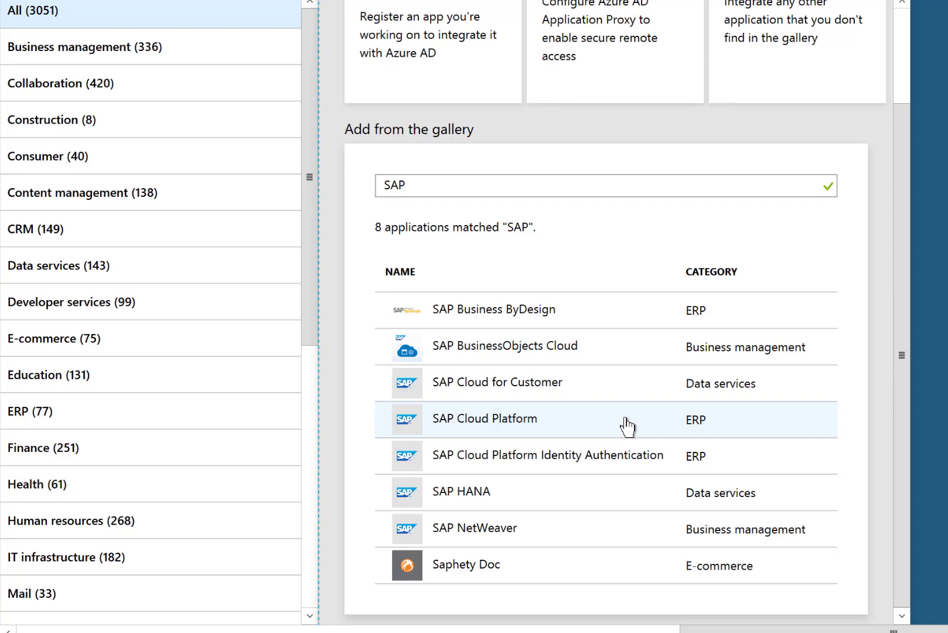
- Add the SAP NetWeaver gallery application under the name "SAP NetWeaver - Demo Configuration"
{"action": "left_click", "coordinate": [496, 539]}
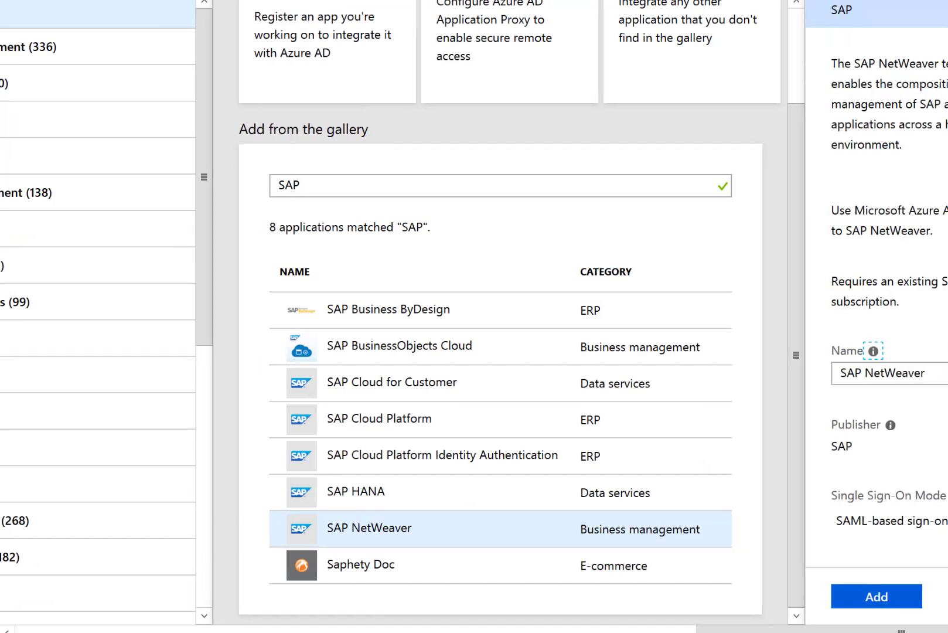
{"action": "left_click", "coordinate": [861, 373]}
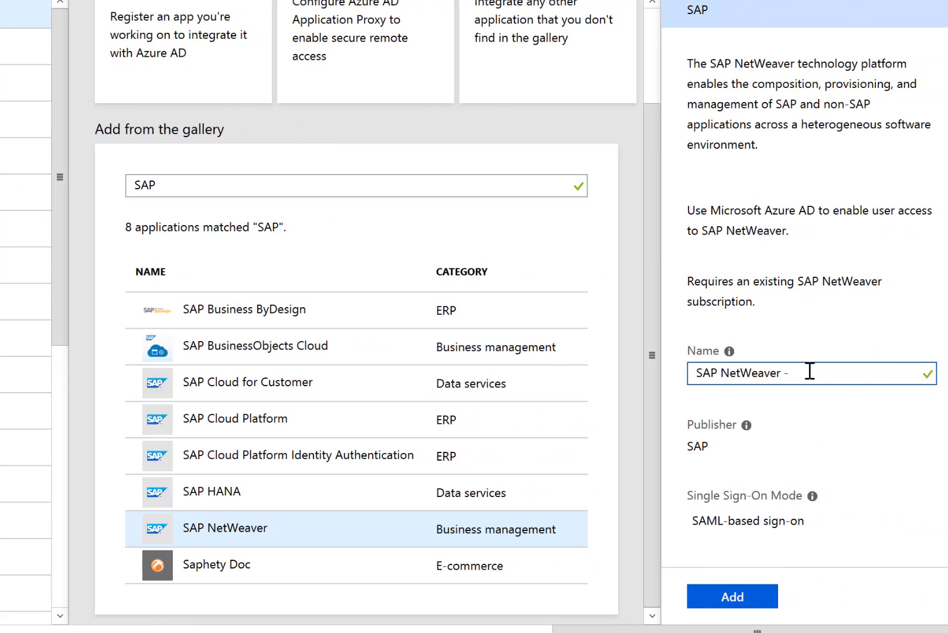
{"action": "type", "text": "- Demo Configuration"}
{"action": "left_click", "coordinate": [755, 603]}
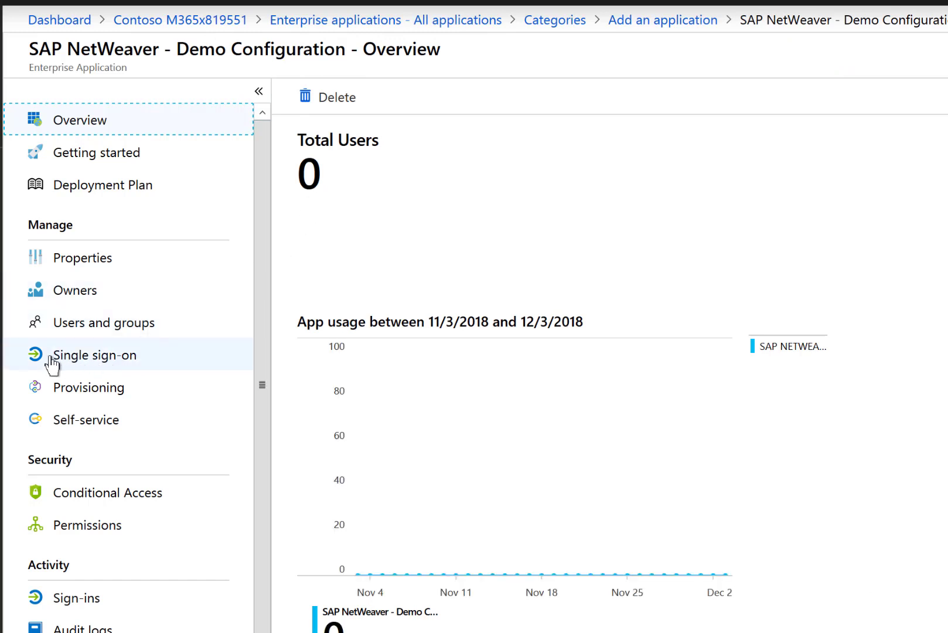
- Choose SAML as the new application's single sign-on method and open its Basic SAML Configuration for editing
{"action": "left_click", "coordinate": [100, 359]}
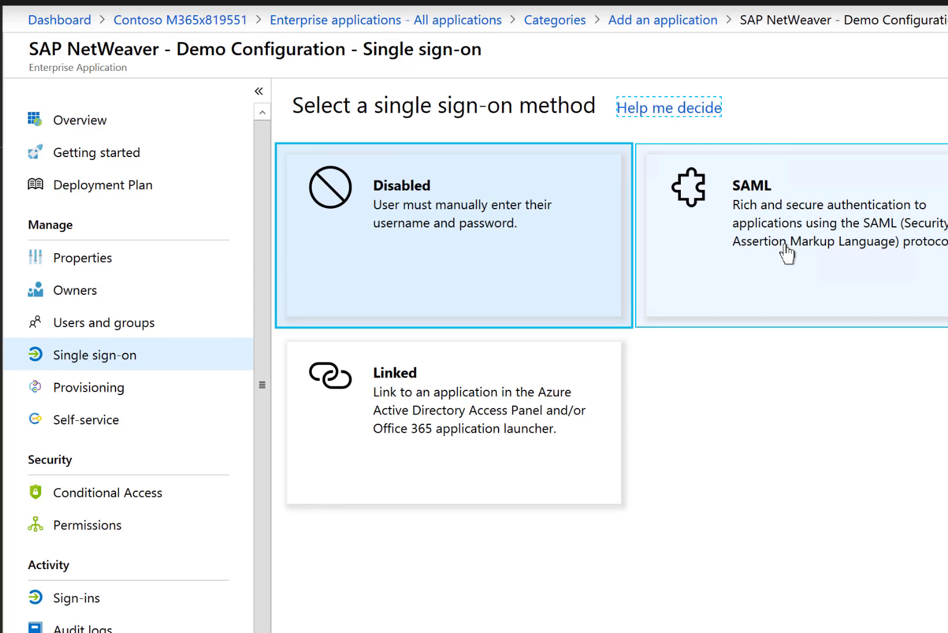
{"action": "left_click", "coordinate": [787, 254]}
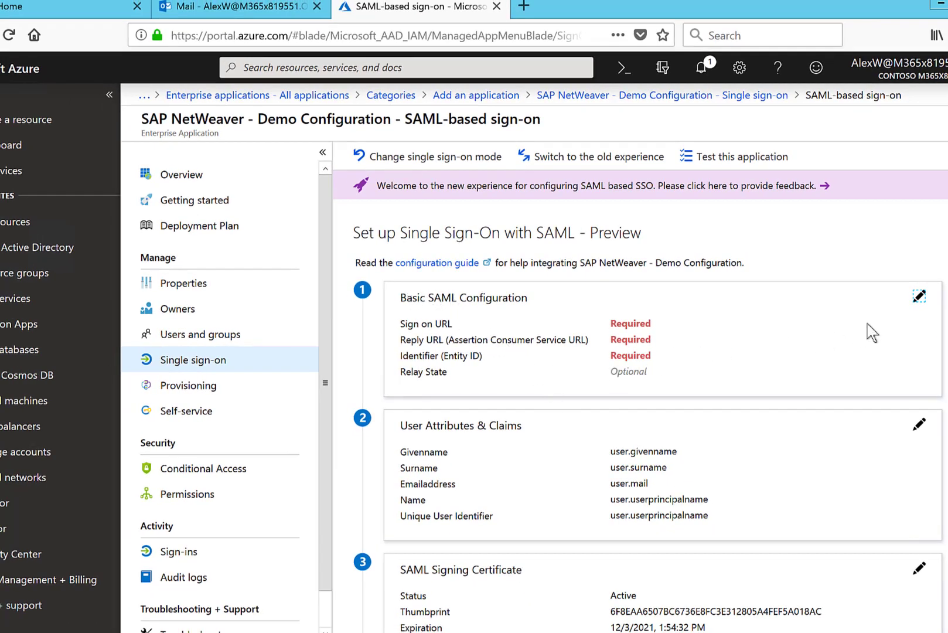
{"action": "left_click", "coordinate": [918, 297]}
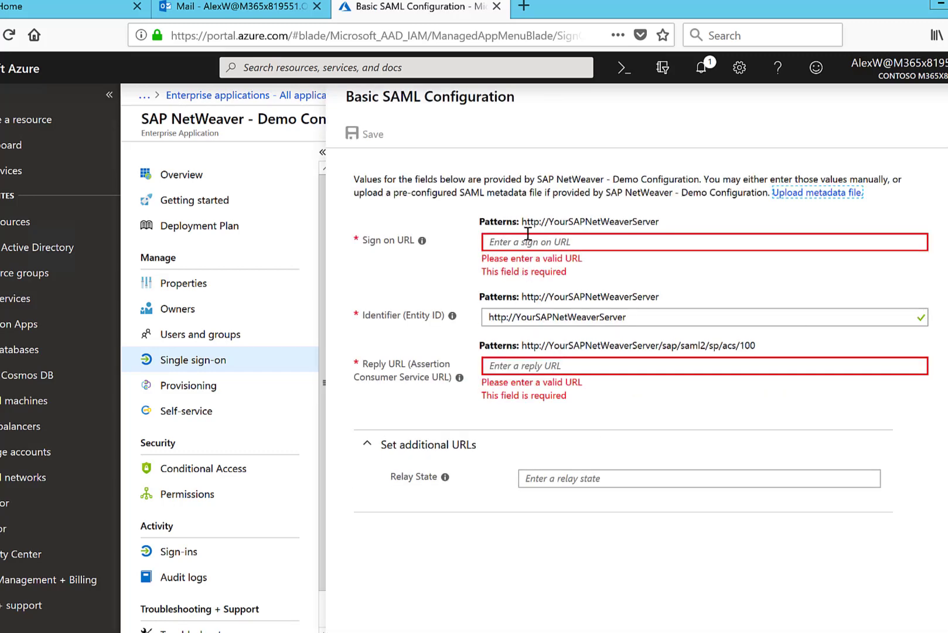
{"action": "left_click", "coordinate": [68, 3]}
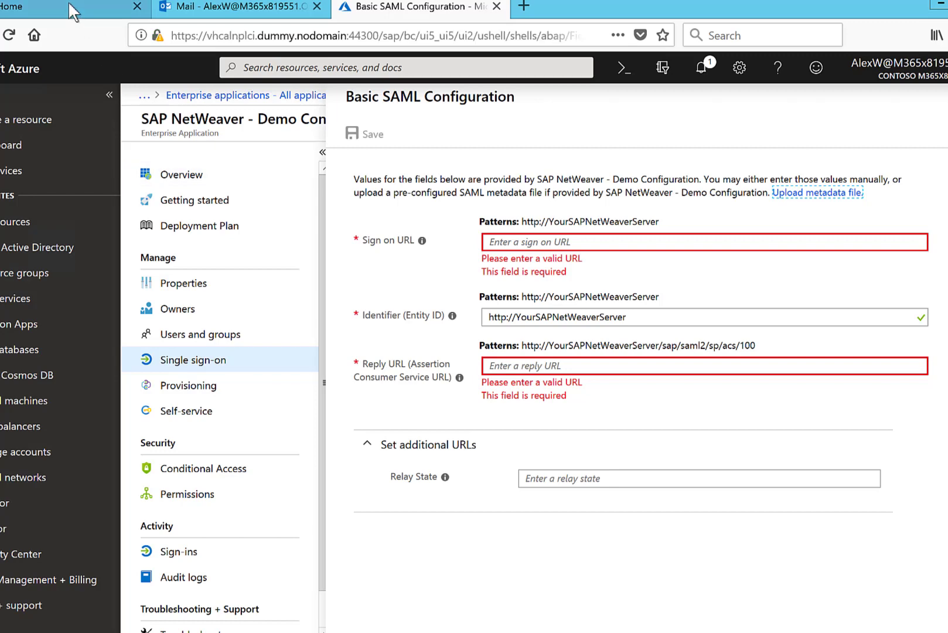
{"action": "left_click", "coordinate": [337, 35]}
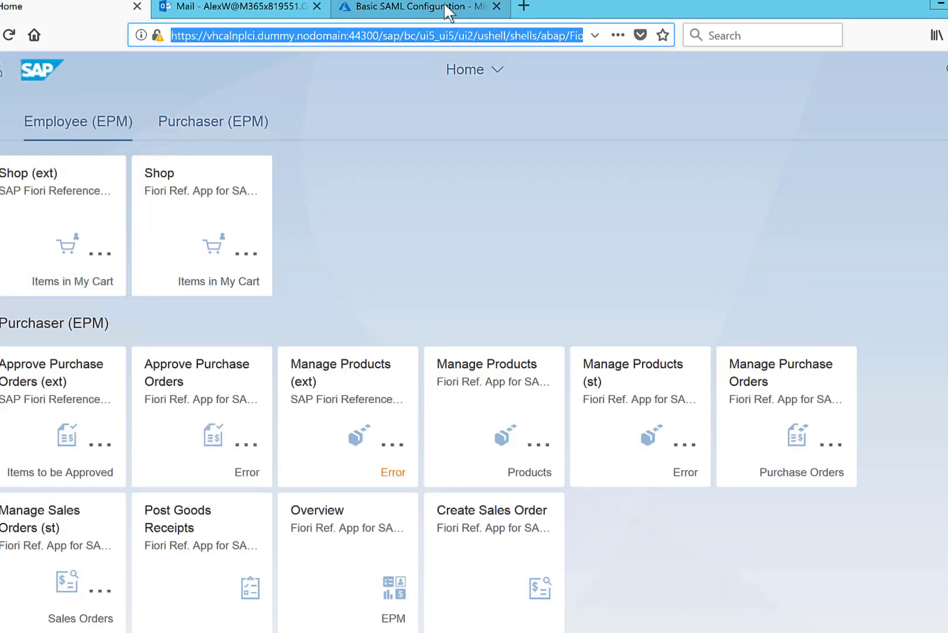
{"action": "left_click", "coordinate": [488, 8]}
{"action": "left_click", "coordinate": [542, 242]}
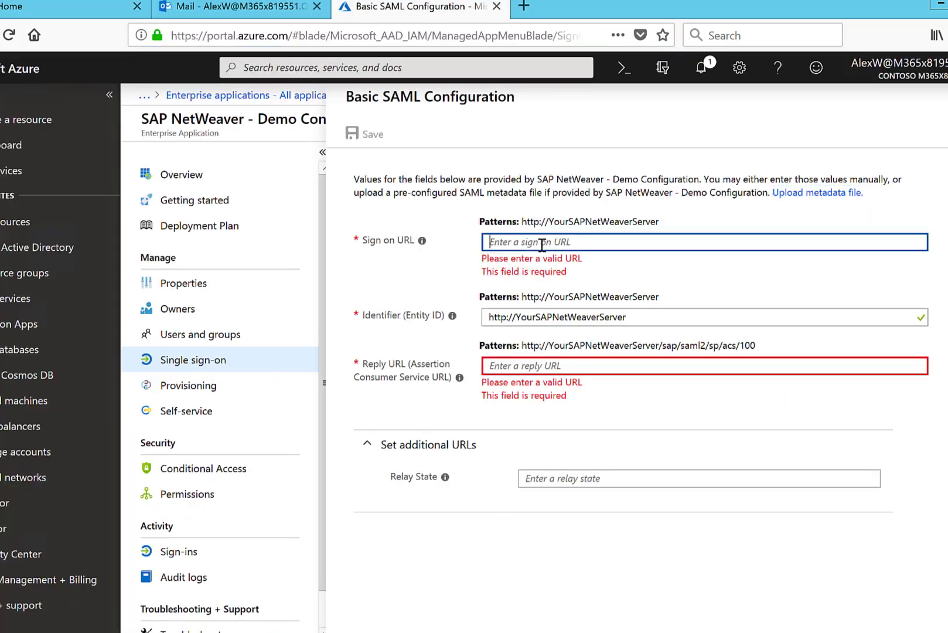
{"action": "type", "text": "sap/bc/ui5_ui5/ui2/ushell/shells/abap/FioriLaunchpad.html?sap-client=001&sap-language=EN#Shell-home"}
{"action": "key", "text": "BackSpace"}
{"action": "key", "text": "BackSpace"}
{"action": "key", "text": "BackSpace"}
{"action": "key", "text": "BackSpace"}
{"action": "key", "text": "BackSpace"}
{"action": "key", "text": "BackSpace"}
{"action": "key", "text": "BackSpace"}
{"action": "key", "text": "BackSpace"}
{"action": "key", "text": "BackSpace"}
{"action": "key", "text": "BackSpace"}
{"action": "key", "text": "BackSpace"}
{"action": "key", "text": "BackSpace"}
{"action": "key", "text": "BackSpace"}
{"action": "key", "text": "BackSpace"}
{"action": "key", "text": "BackSpace"}
{"action": "key", "text": "BackSpace"}
{"action": "key", "text": "BackSpace"}
{"action": "key", "text": "BackSpace"}
{"action": "key", "text": "BackSpace"}
{"action": "key", "text": "BackSpace"}
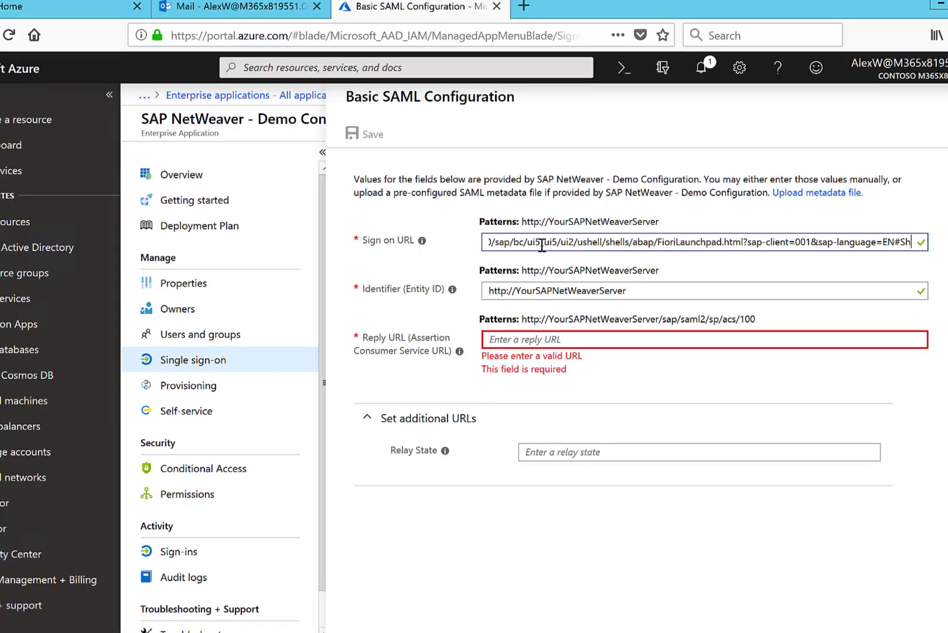
{"action": "key", "text": "BackSpace"}
{"action": "key", "text": "BackSpace"}
{"action": "key", "text": "BackSpace"}
{"action": "key", "text": "BackSpace"}
{"action": "key", "text": "BackSpace"}
{"action": "key", "text": "BackSpace"}
{"action": "key", "text": "BackSpace"}
{"action": "key", "text": "BackSpace"}
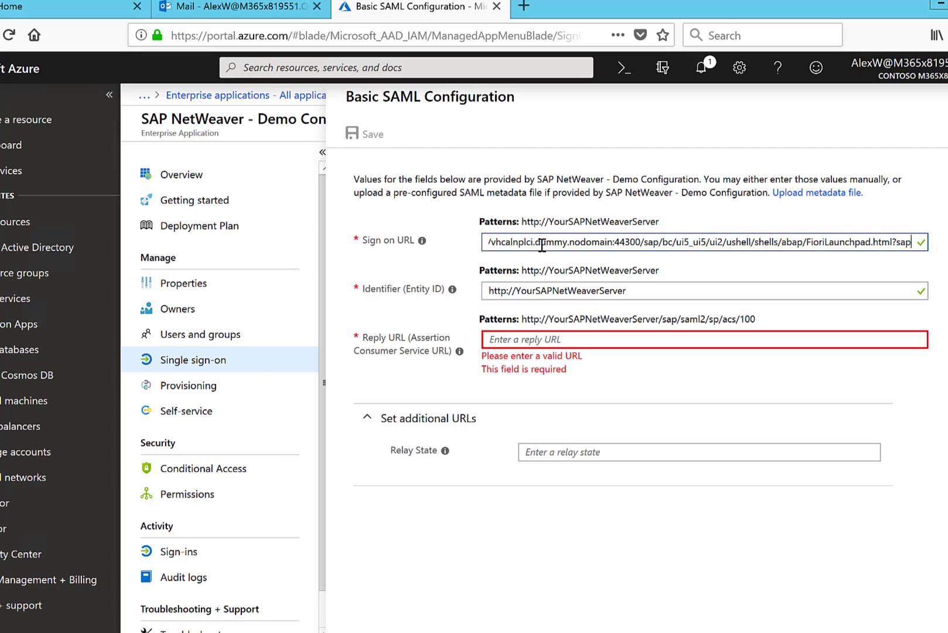
- Copy the Sign on URL, ending in FioriLaunchpad.html, into the Reply URL (Assertion Consumer Service URL)
{"action": "key", "text": "ctrl+a"}
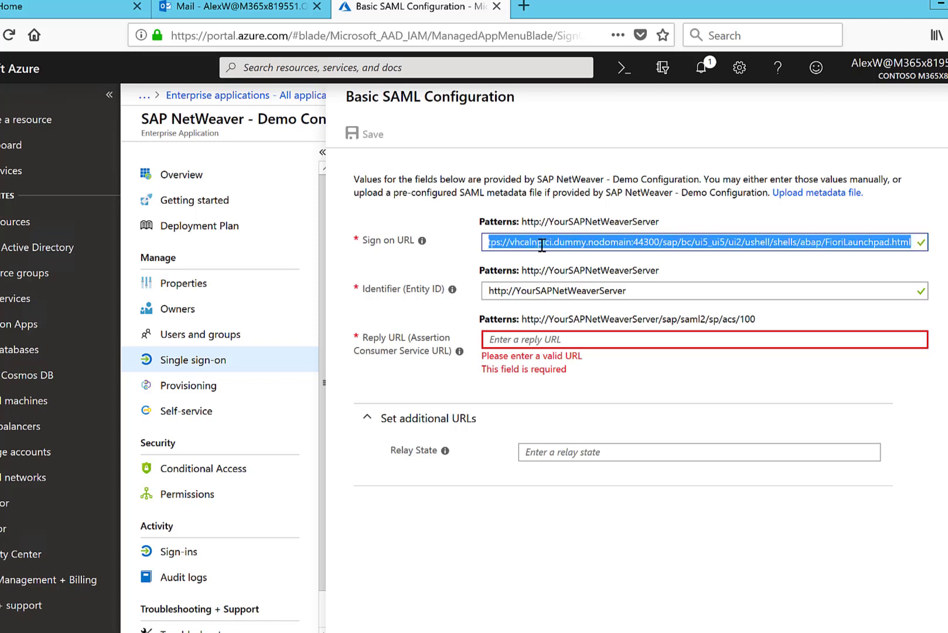
{"action": "left_click", "coordinate": [520, 338]}
{"action": "type", "text": "https://vhcalnplci.dummy.nodomain:44300/sap/bc/ui5_ui5/ui2/ushell/shells/abap/FioriLaunchpad.html"}
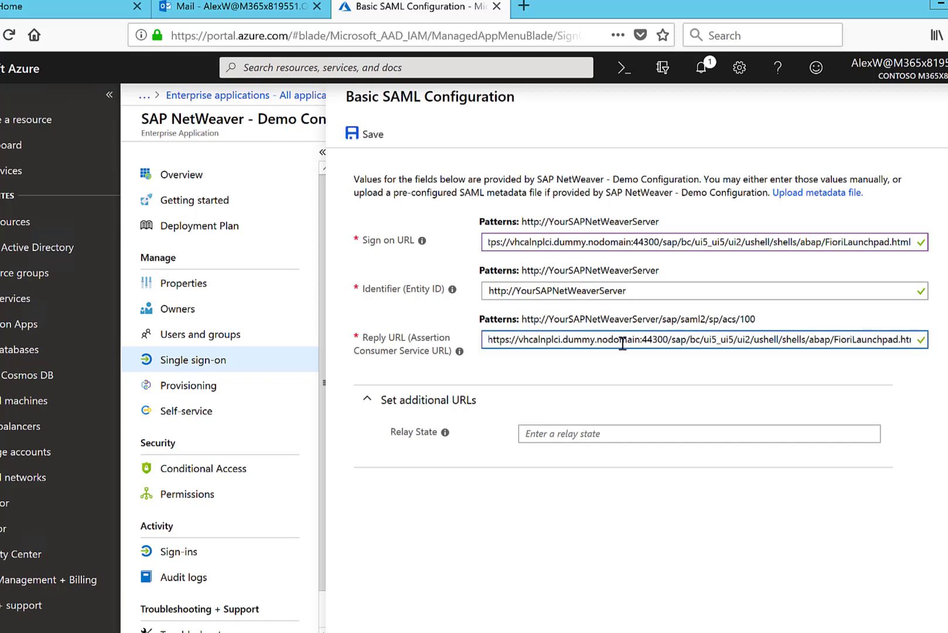
- Replace the Identifier (Entity ID) with SAML_AAD_DEMO_CONIFG, then save and close the Basic SAML Configuration
{"action": "left_click", "coordinate": [536, 290]}
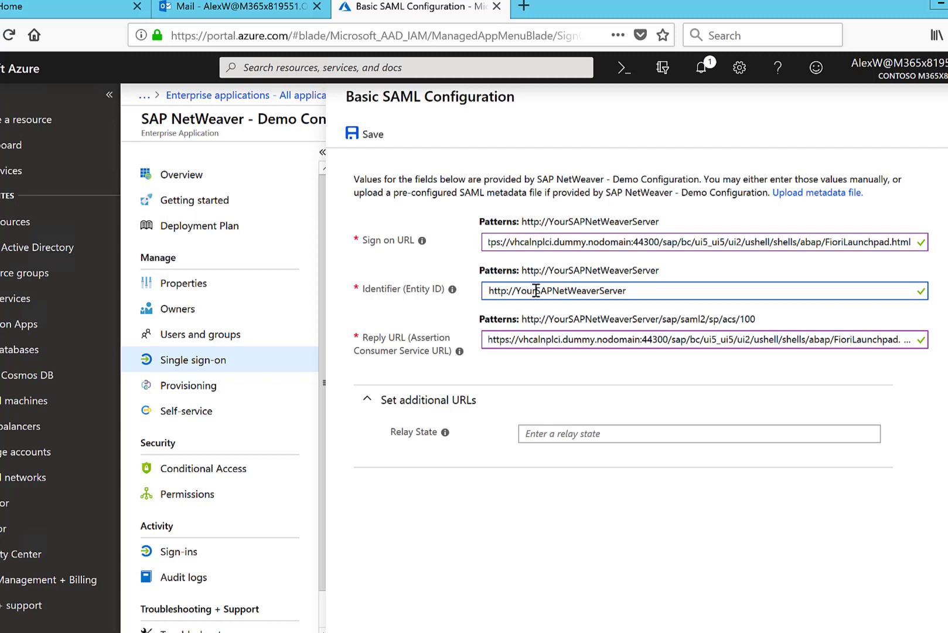
{"action": "key", "text": "ctrl+a"}
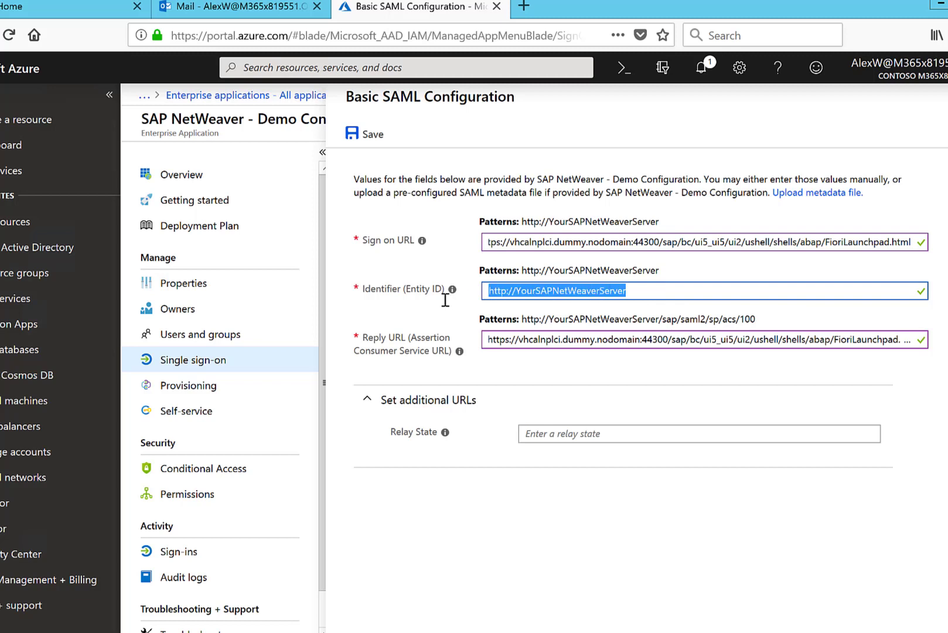
{"action": "type", "text": "SAML_"}
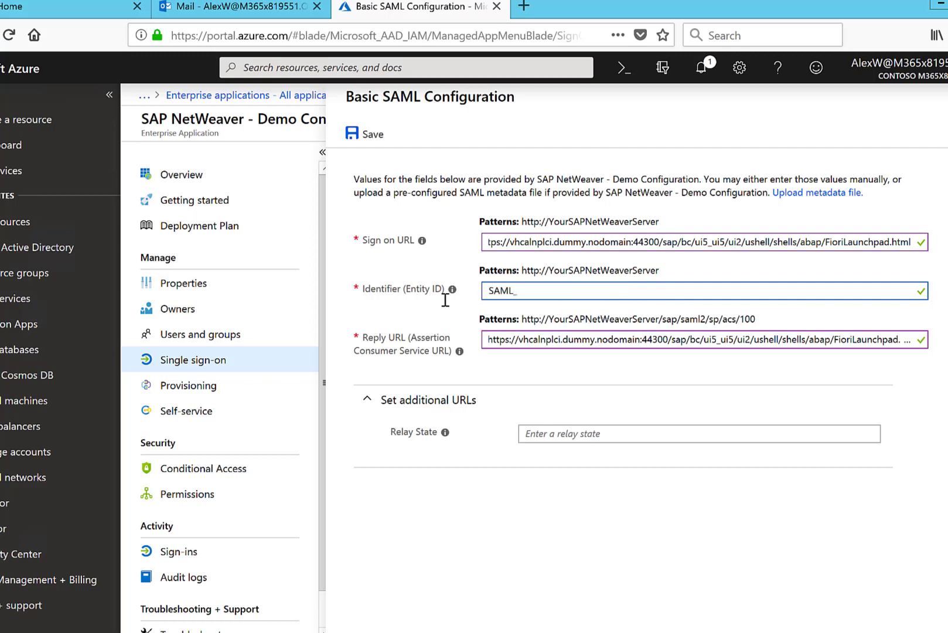
{"action": "type", "text": "AAD_DEMO_CONIFG"}
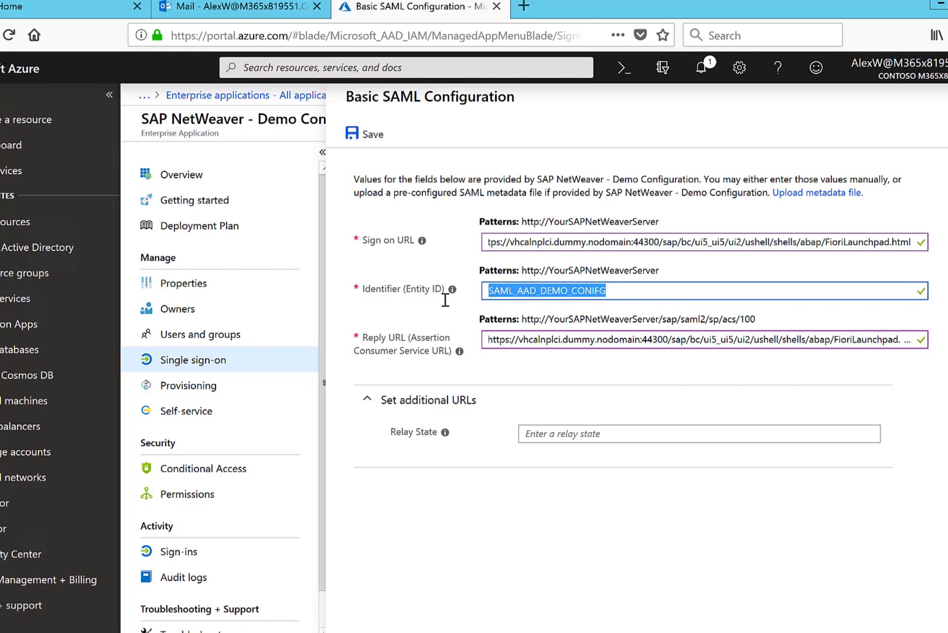
{"action": "left_click", "coordinate": [366, 136]}
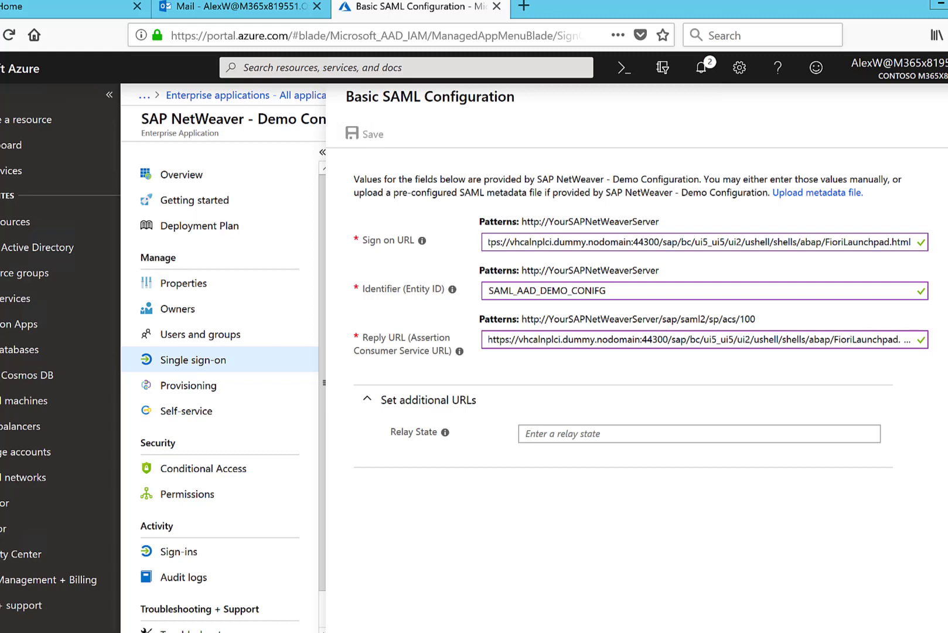
{"action": "left_click", "coordinate": [947, 97]}
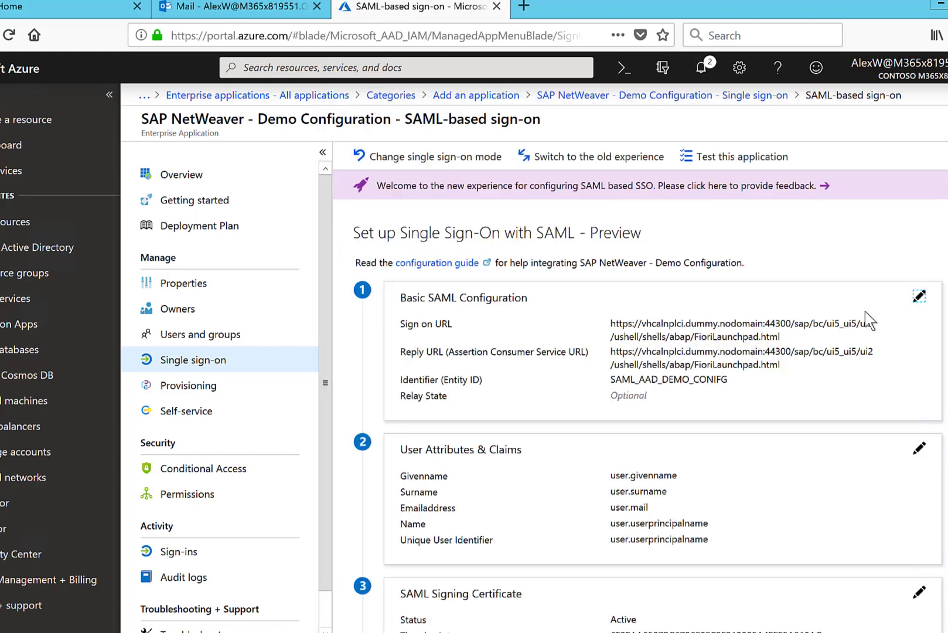
- Set the source attribute of the name identifier claim to user.mail, save it and close User Attributes & Claims
{"action": "scroll", "coordinate": [858, 322], "scroll_direction": "down", "scroll_amount": 4}
{"action": "scroll", "coordinate": [858, 333], "scroll_direction": "down", "scroll_amount": 1}
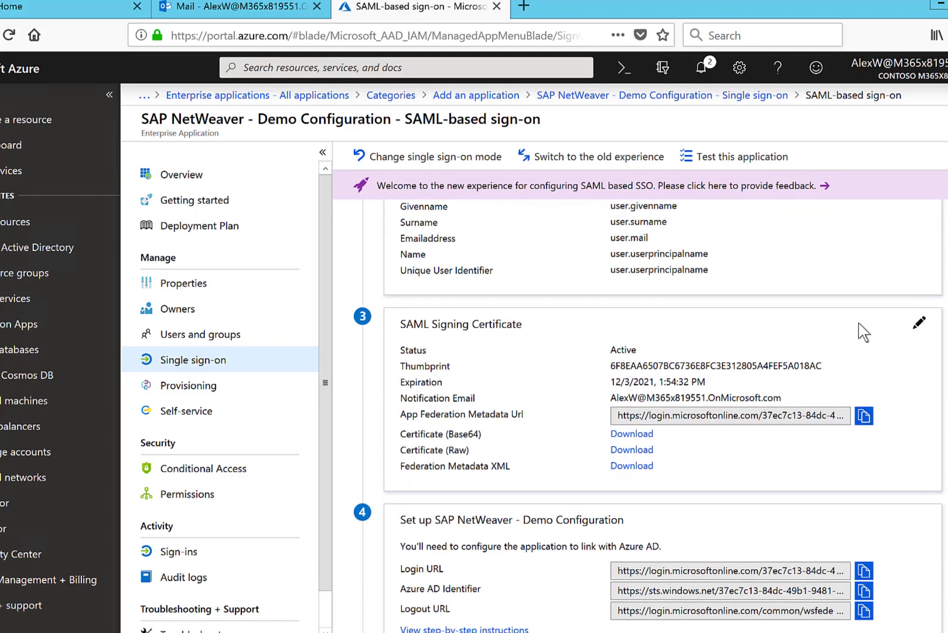
{"action": "scroll", "coordinate": [858, 323], "scroll_direction": "up", "scroll_amount": 2}
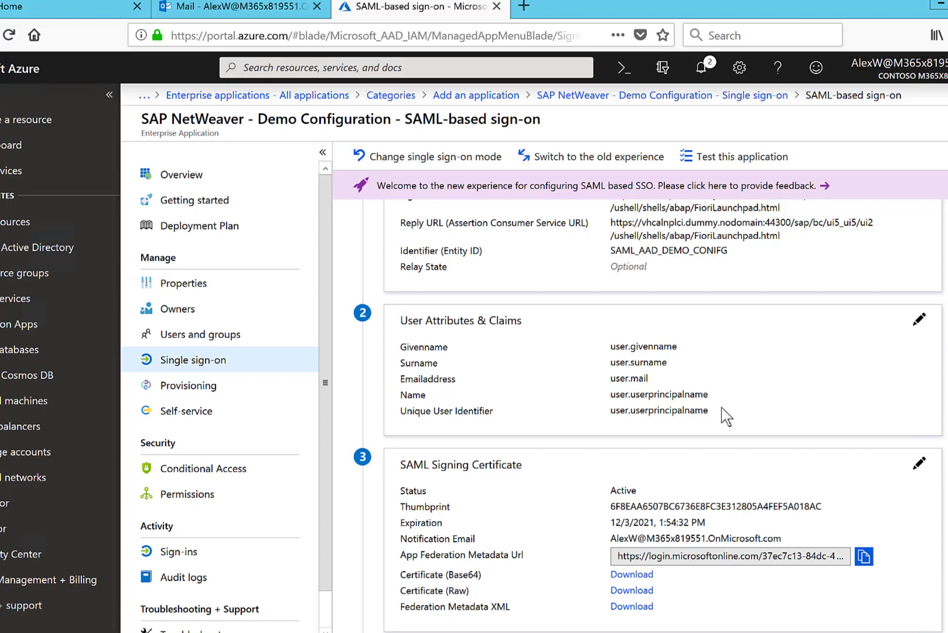
{"action": "left_click", "coordinate": [918, 320]}
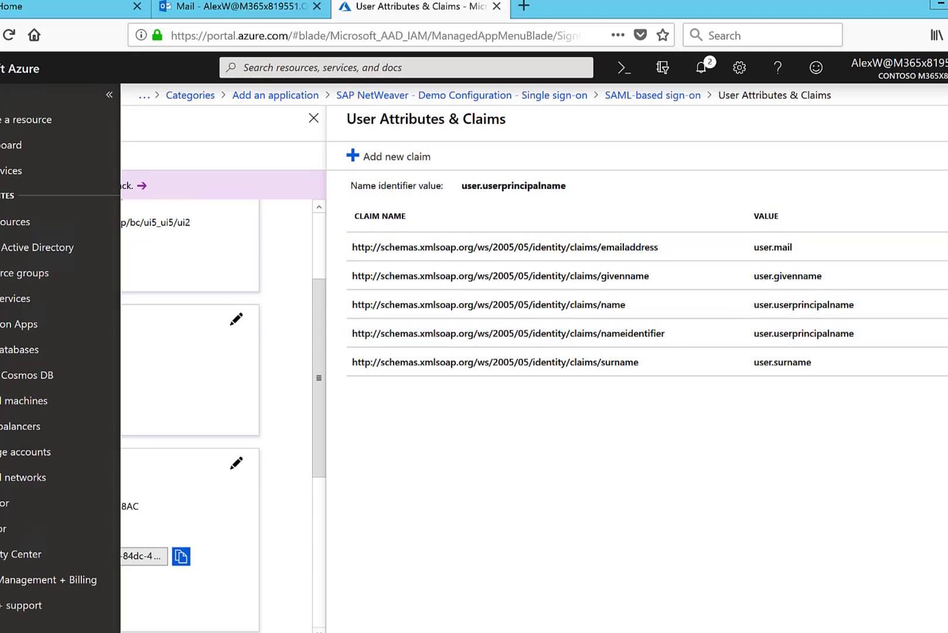
{"action": "left_click", "coordinate": [943, 185]}
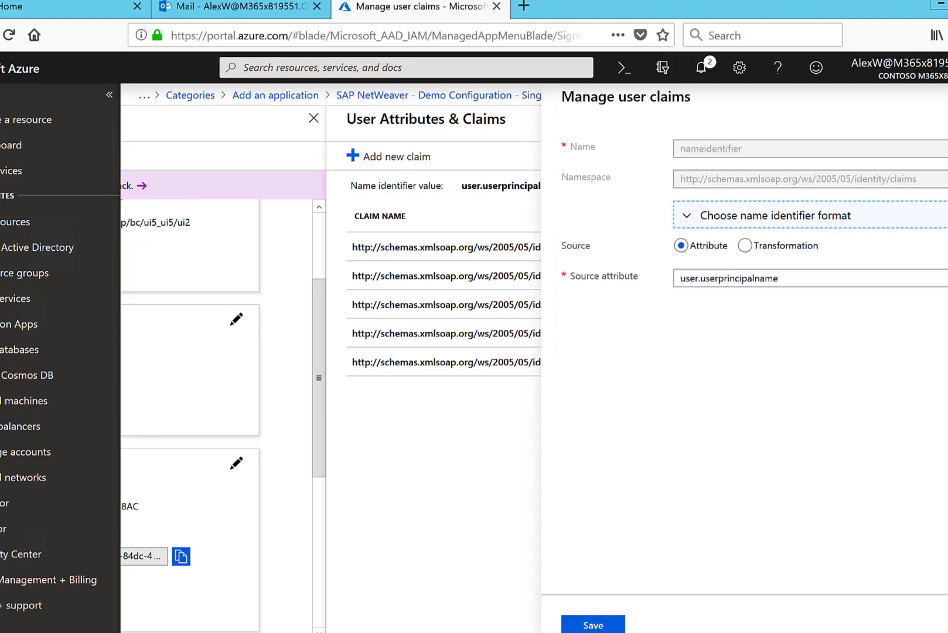
{"action": "left_click", "coordinate": [943, 278]}
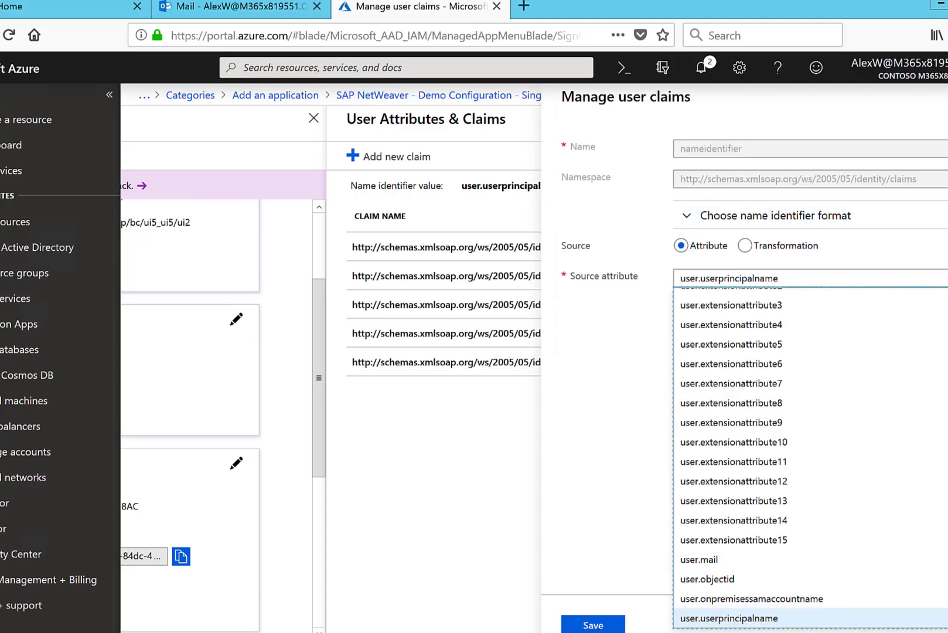
{"action": "left_click", "coordinate": [711, 561]}
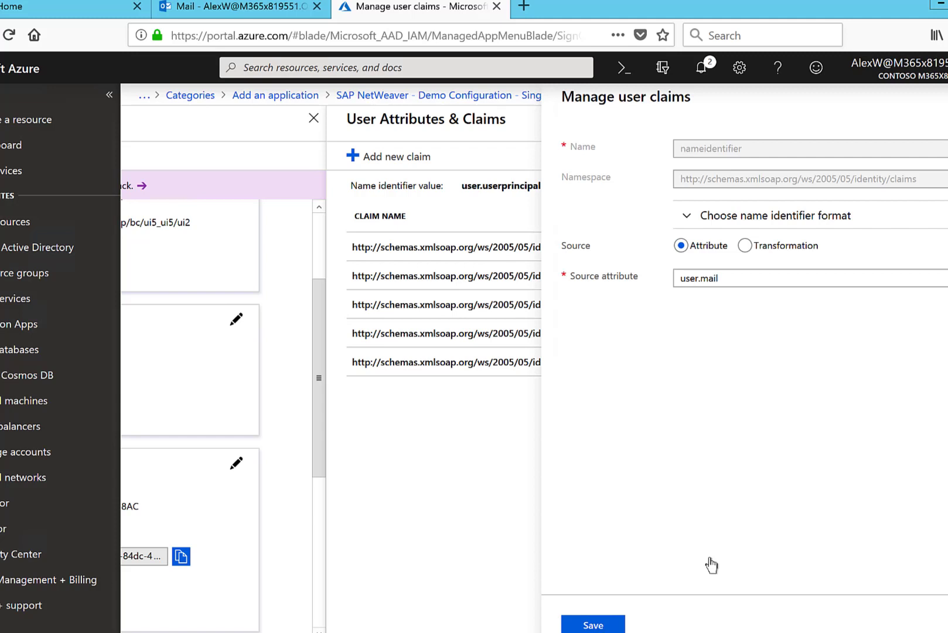
{"action": "left_click", "coordinate": [593, 625]}
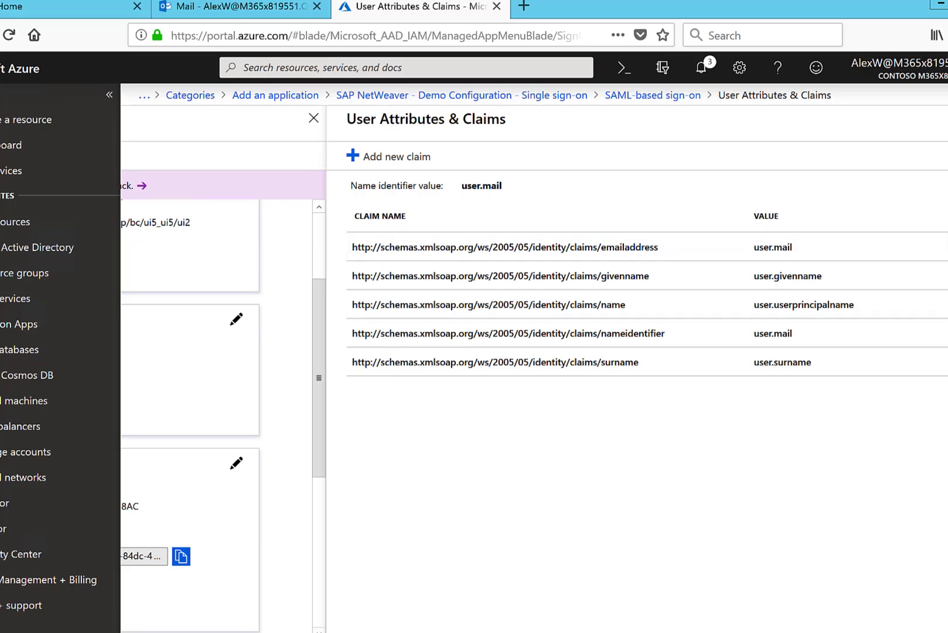
{"action": "left_click", "coordinate": [944, 118]}
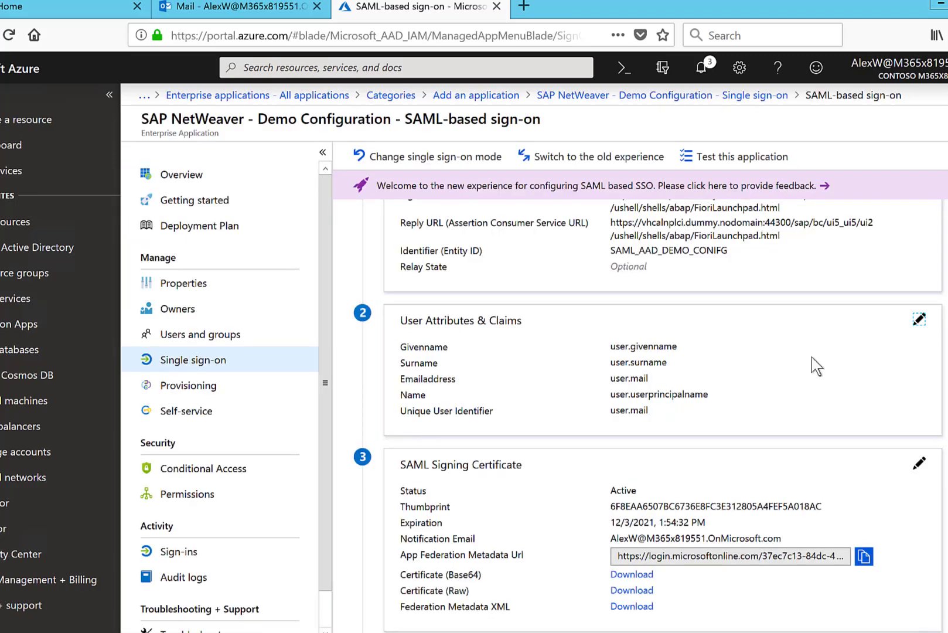
- Download the Federation Metadata XML and the Base64 signing certificate, saving both files to disk
{"action": "scroll", "coordinate": [811, 357], "scroll_direction": "down", "scroll_amount": 5}
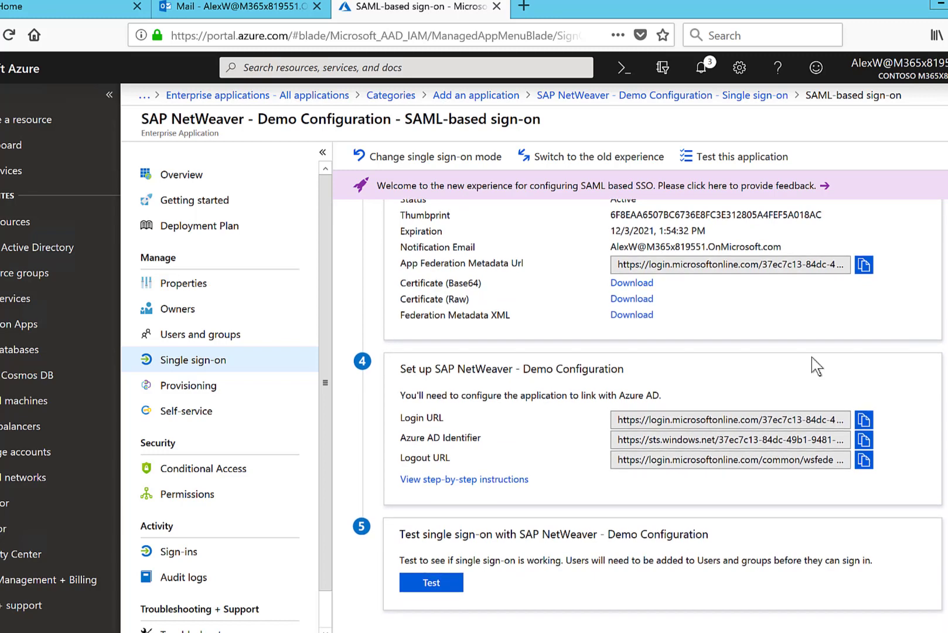
{"action": "scroll", "coordinate": [812, 357], "scroll_direction": "up", "scroll_amount": 3}
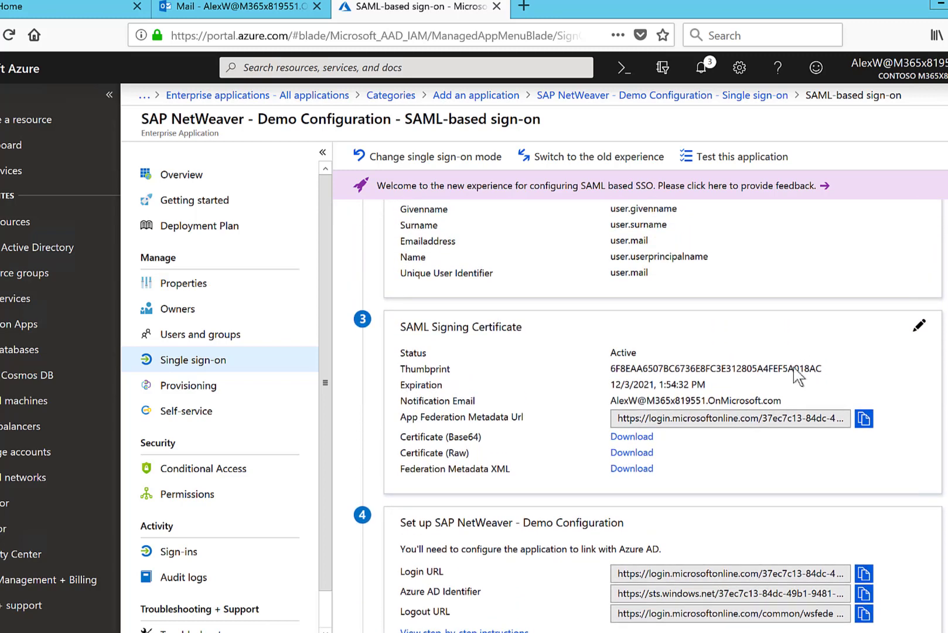
{"action": "left_click", "coordinate": [623, 470]}
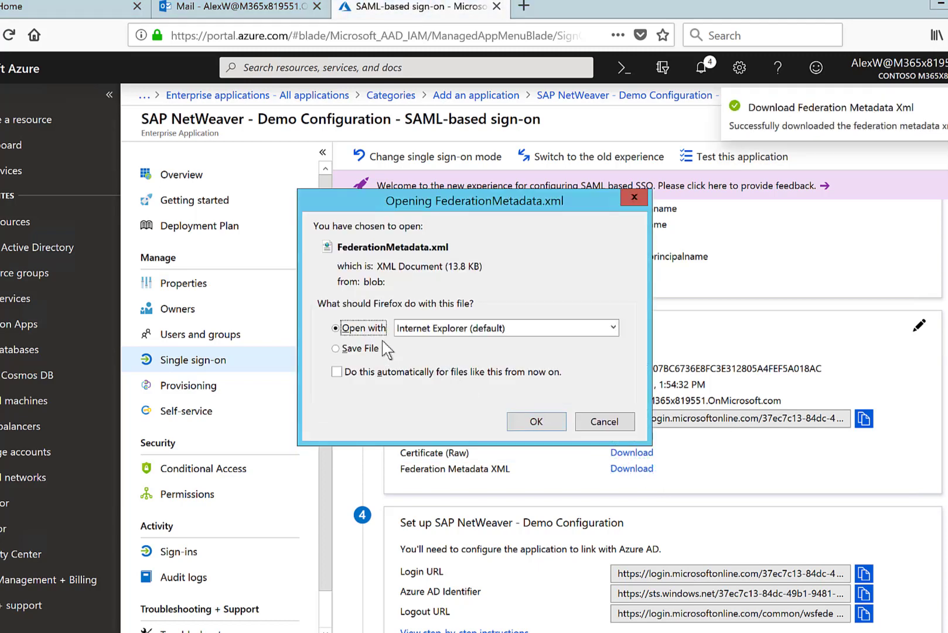
{"action": "left_click", "coordinate": [356, 348]}
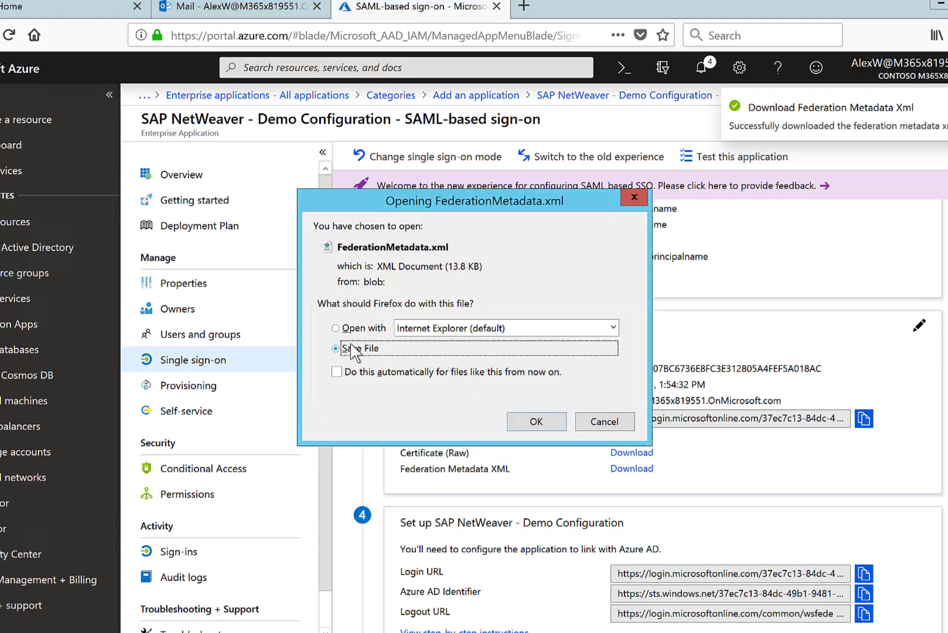
{"action": "left_click", "coordinate": [529, 423]}
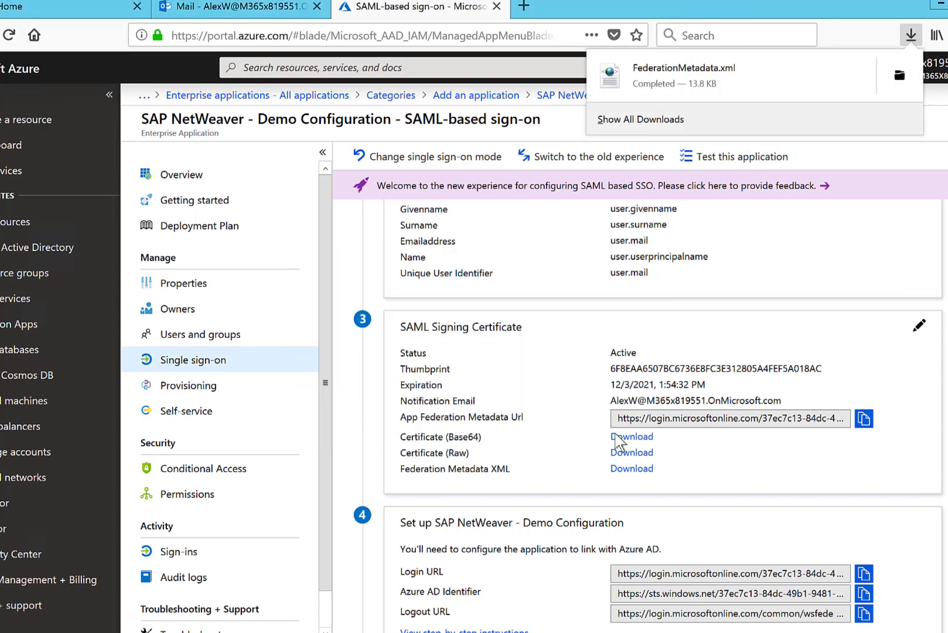
{"action": "left_click", "coordinate": [622, 437]}
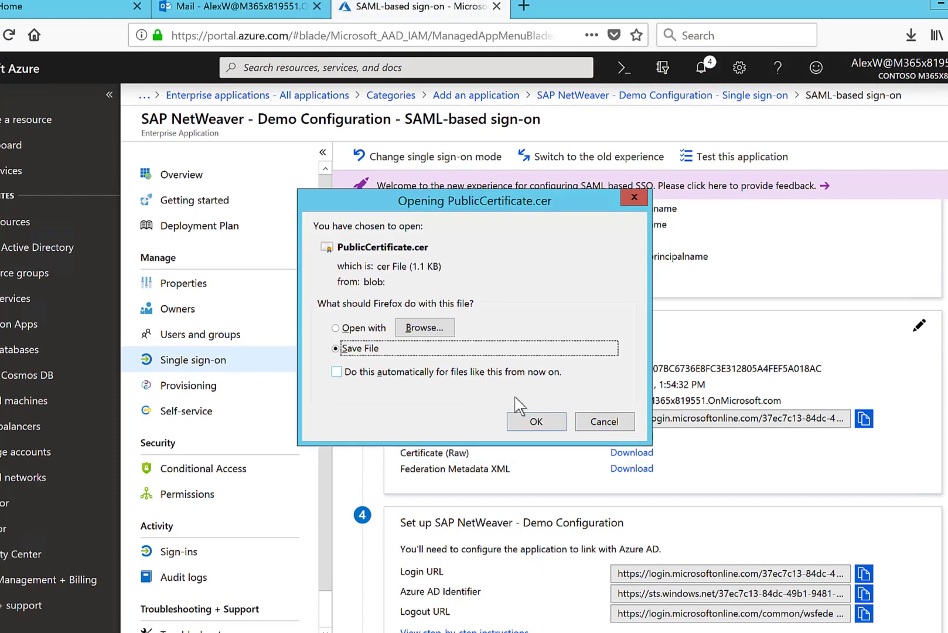
{"action": "left_click", "coordinate": [544, 420]}
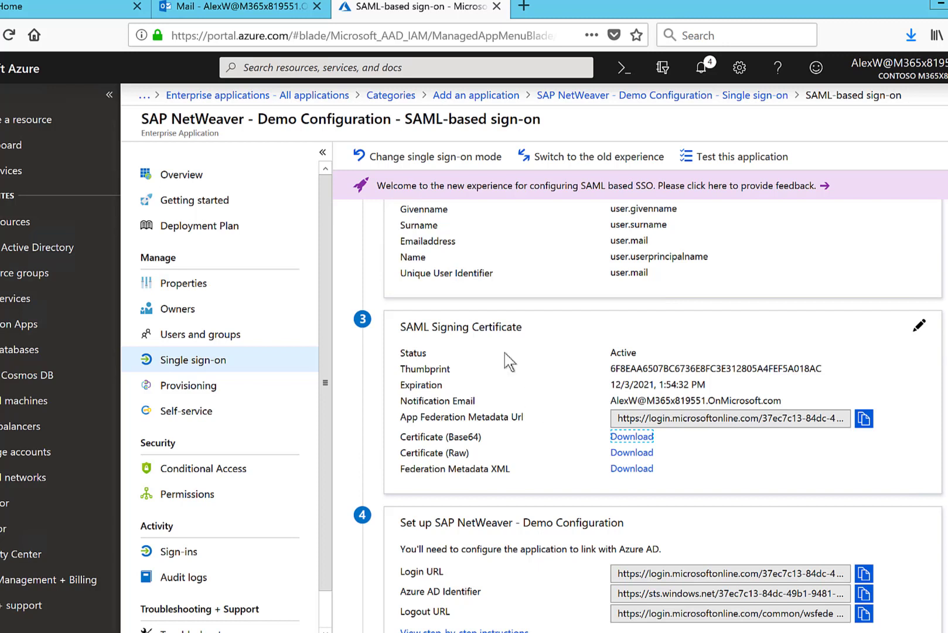
- Open the SAP system's saml2 configuration page for client 001 in a new browser tab
{"action": "left_click", "coordinate": [523, 7]}
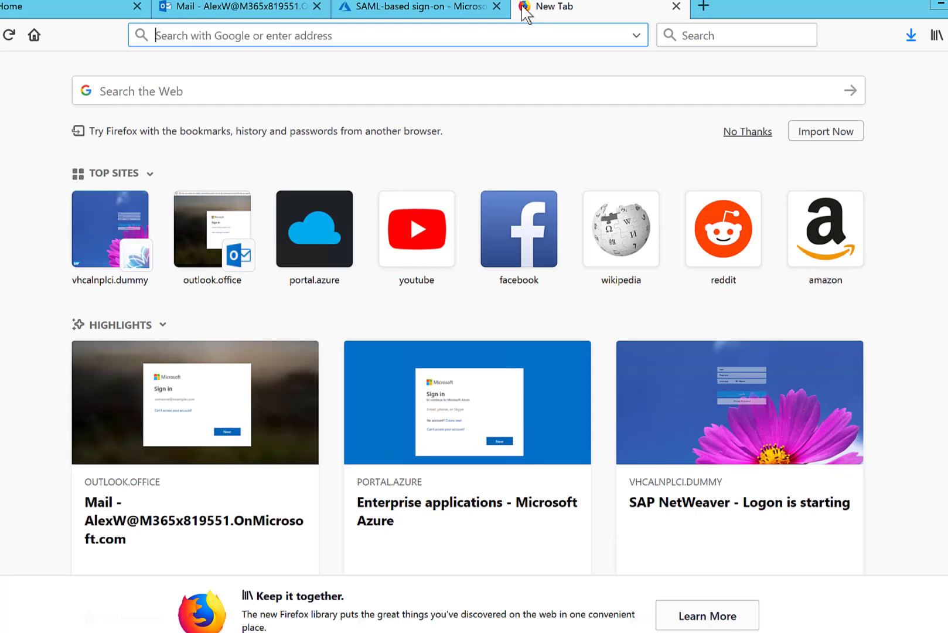
{"action": "type", "text": "saml2"}
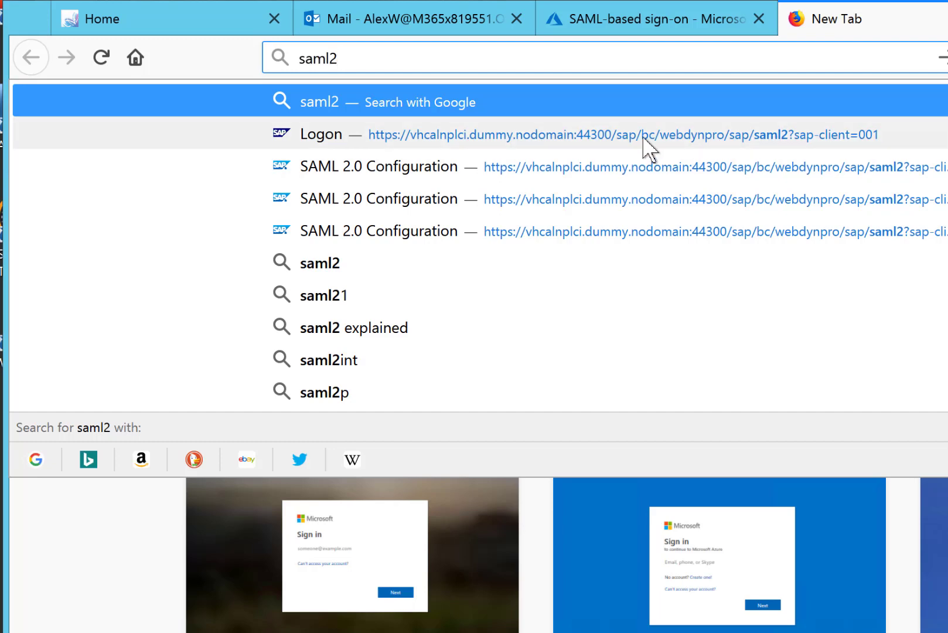
{"action": "left_click", "coordinate": [643, 134]}
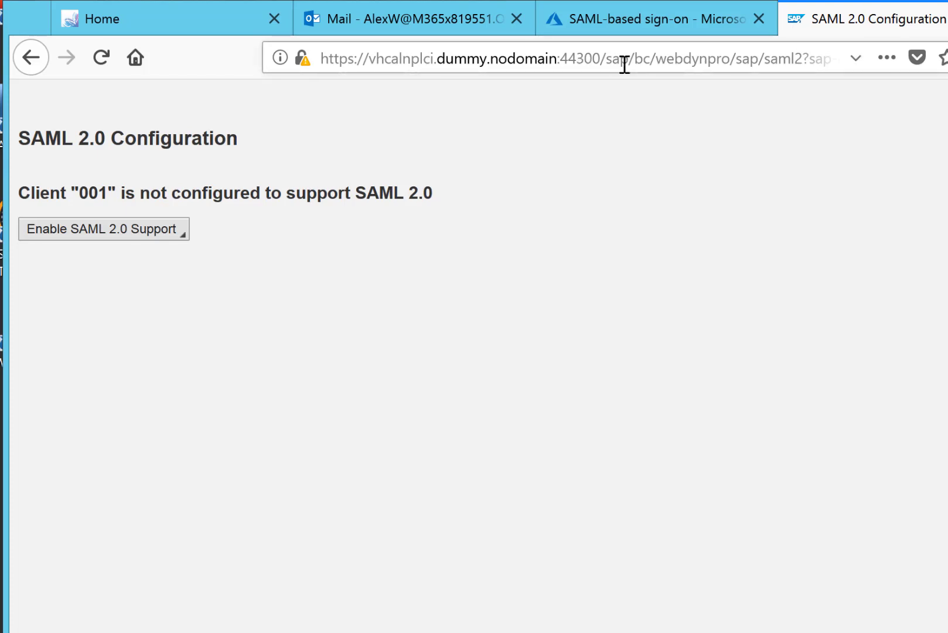
{"action": "left_click", "coordinate": [149, 18]}
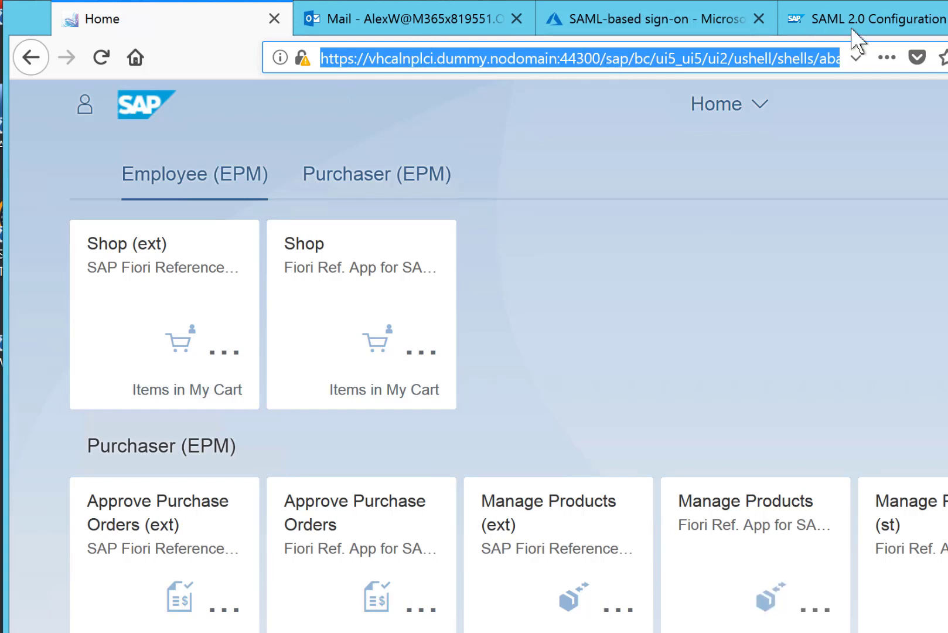
{"action": "left_click", "coordinate": [913, 24]}
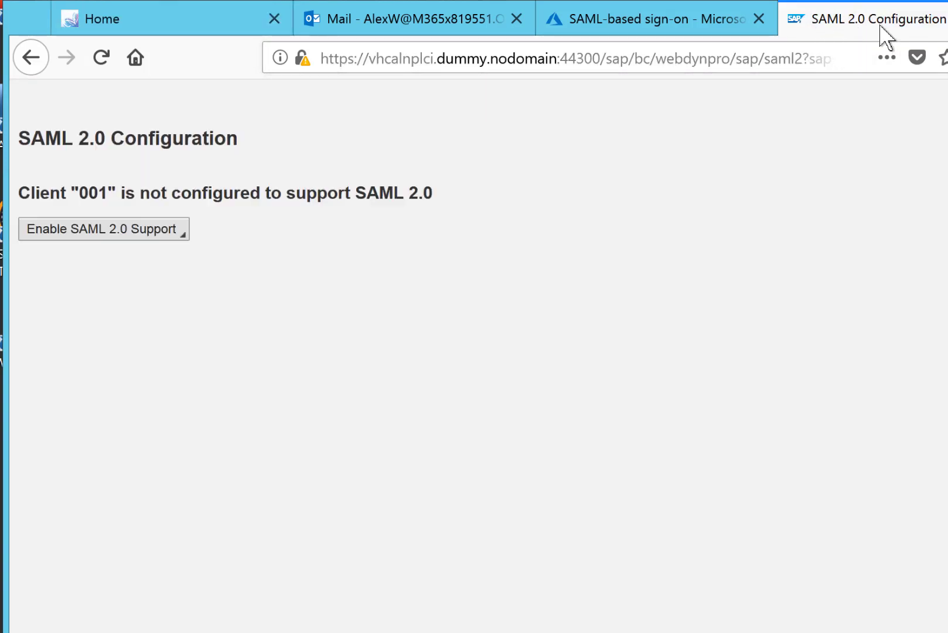
- Enable SAML 2.0 support by creating a local provider named SAML_AAD_DEMO_CONIFG, and proceed to its general settings
{"action": "left_click", "coordinate": [108, 233]}
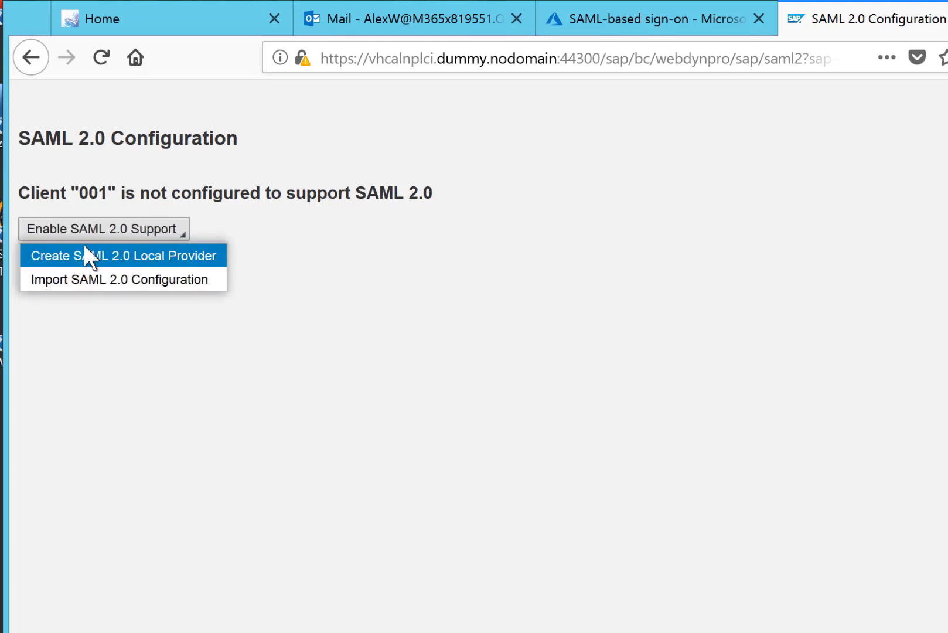
{"action": "left_click", "coordinate": [166, 257]}
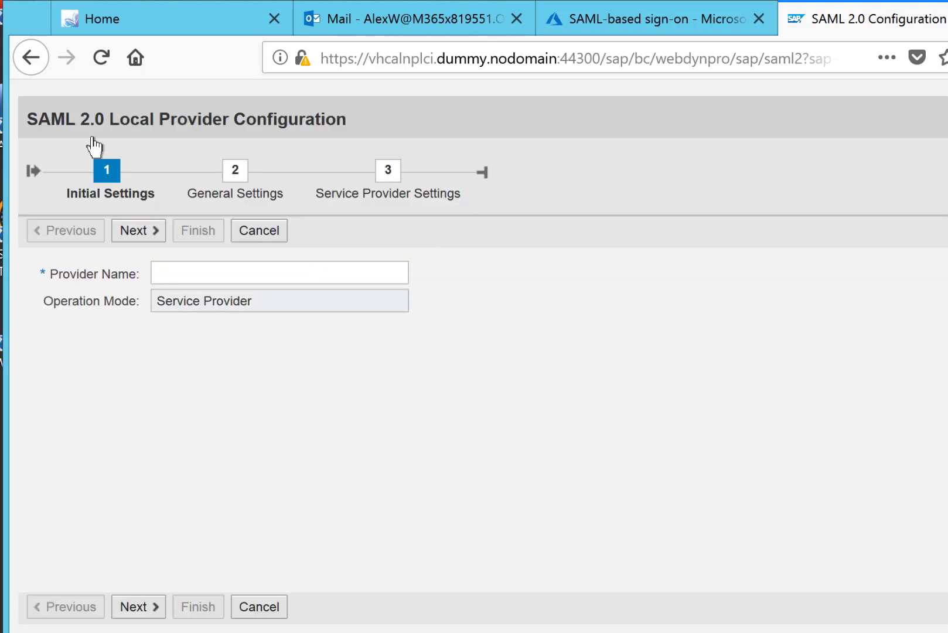
{"action": "left_click", "coordinate": [186, 270]}
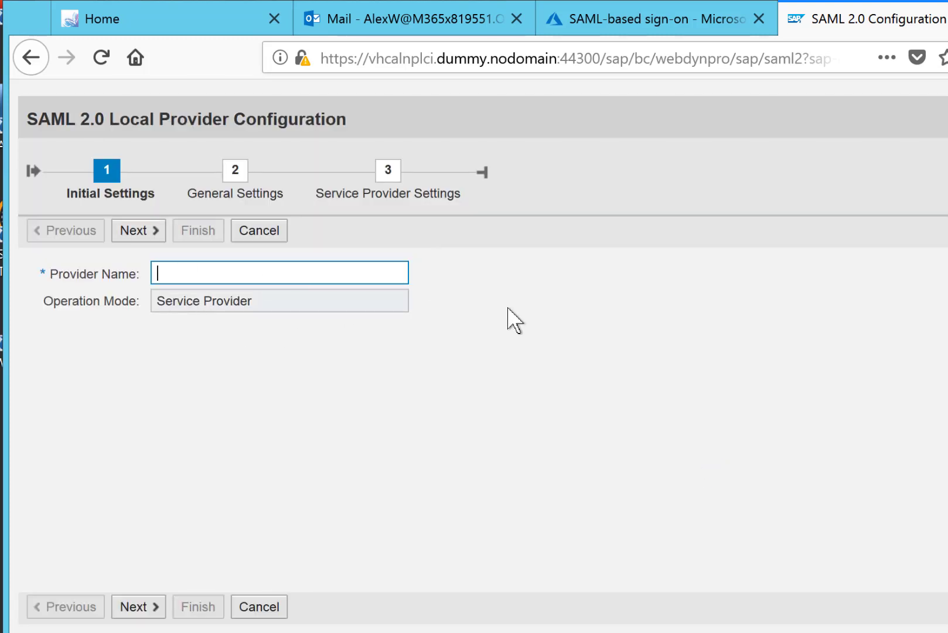
{"action": "type", "text": "SAML_AAD_DEMO_CONIFG"}
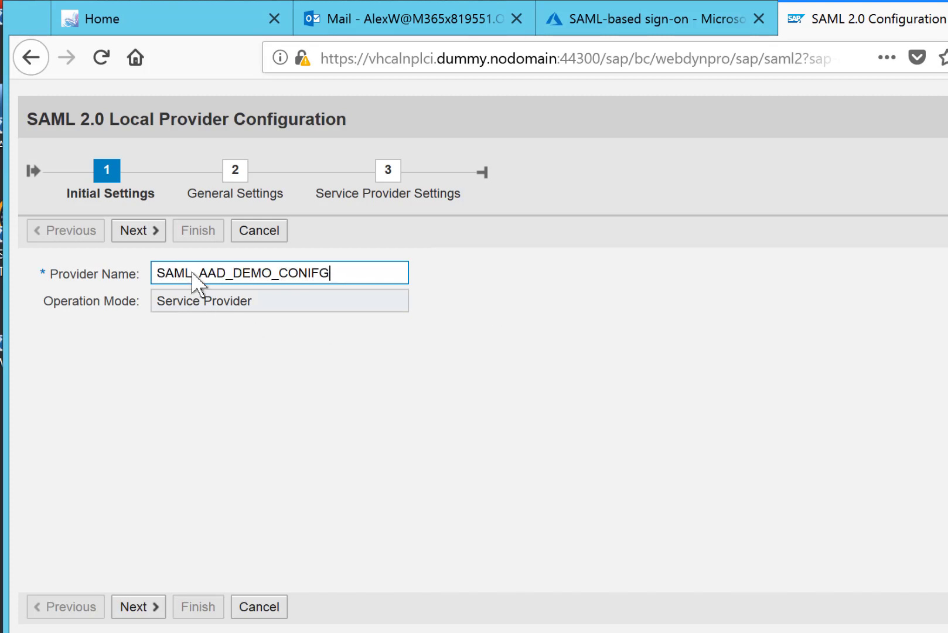
{"action": "left_click", "coordinate": [143, 233]}
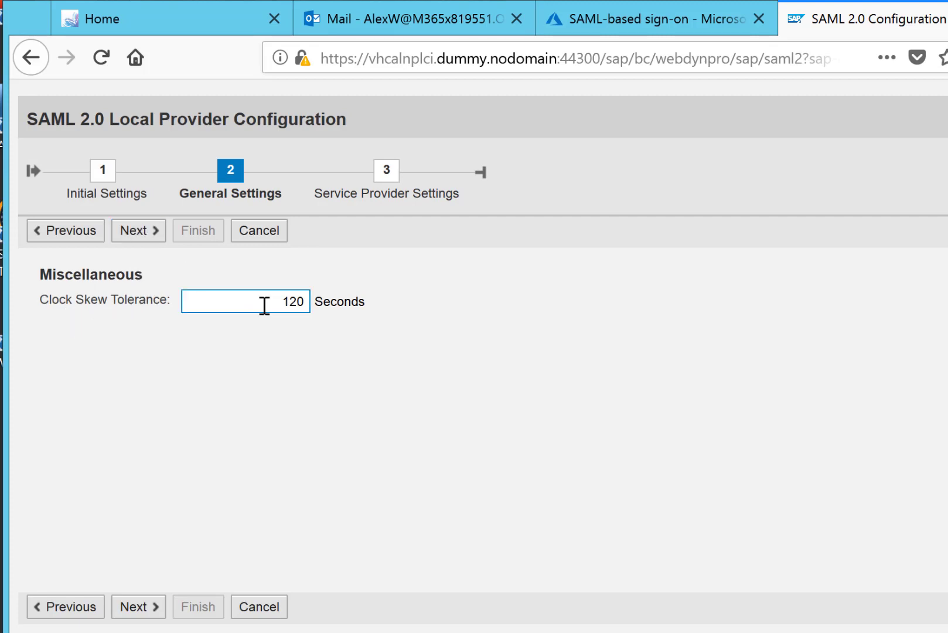
- Accept the general settings, set the identity provider discovery selection mode to Automatic, and finish the local provider configuration
{"action": "left_click", "coordinate": [142, 237]}
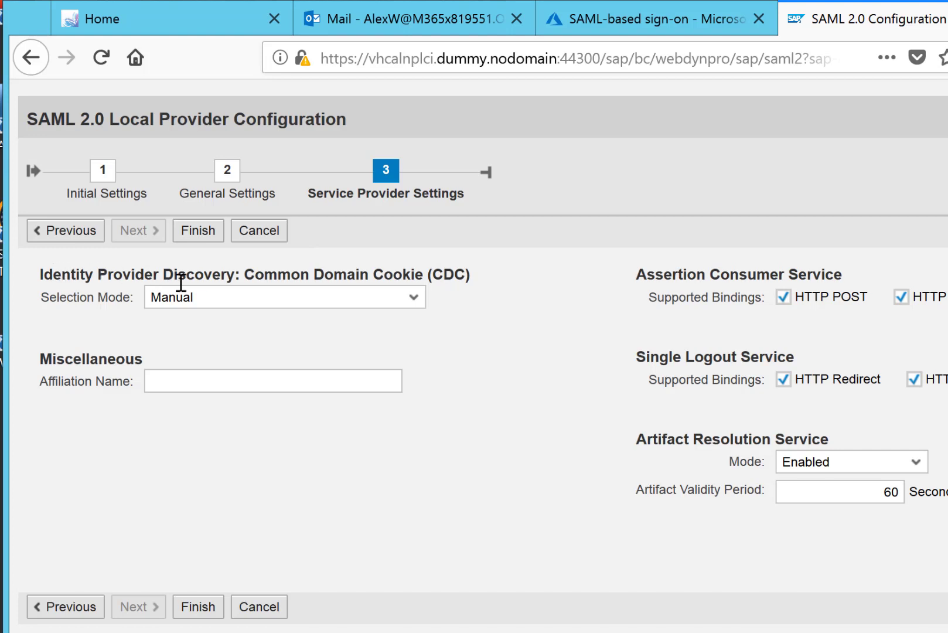
{"action": "left_click", "coordinate": [416, 301]}
{"action": "left_click", "coordinate": [239, 319]}
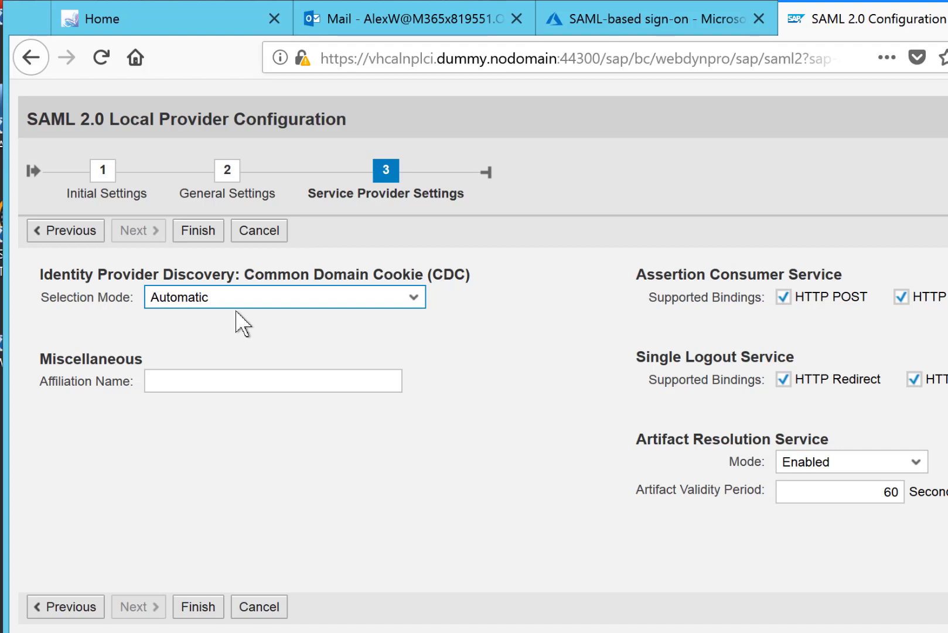
{"action": "left_click", "coordinate": [197, 234]}
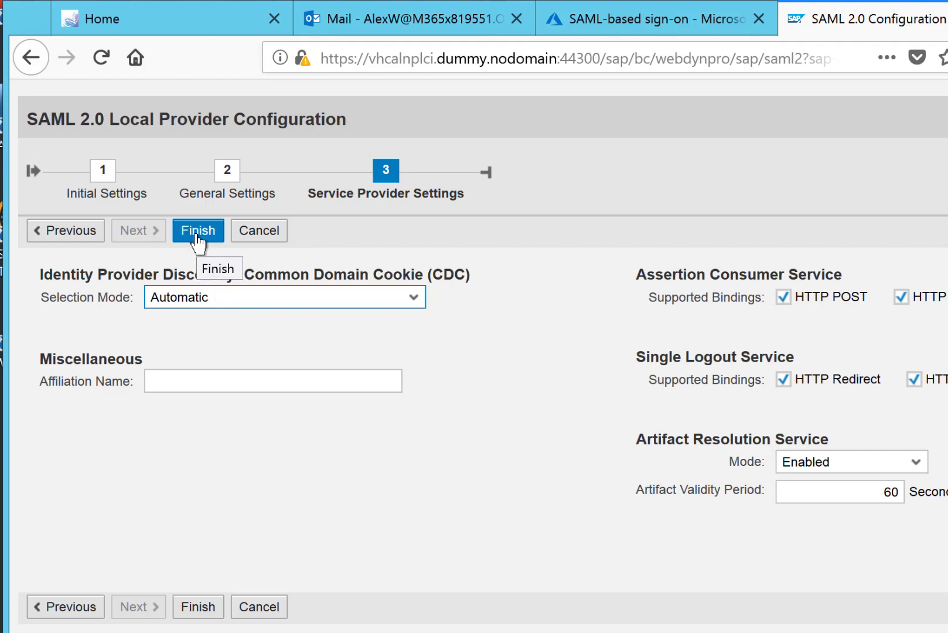
{"action": "left_click", "coordinate": [195, 235]}
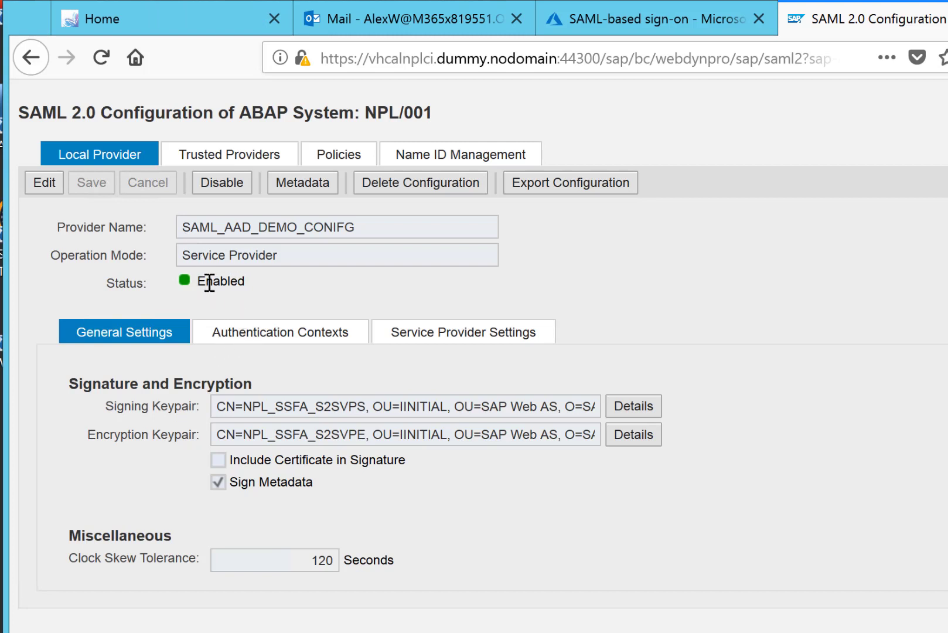
- Start adding a trusted identity provider by uploading the downloaded FederationMetadata file, and proceed to metadata verification
{"action": "left_click", "coordinate": [222, 161]}
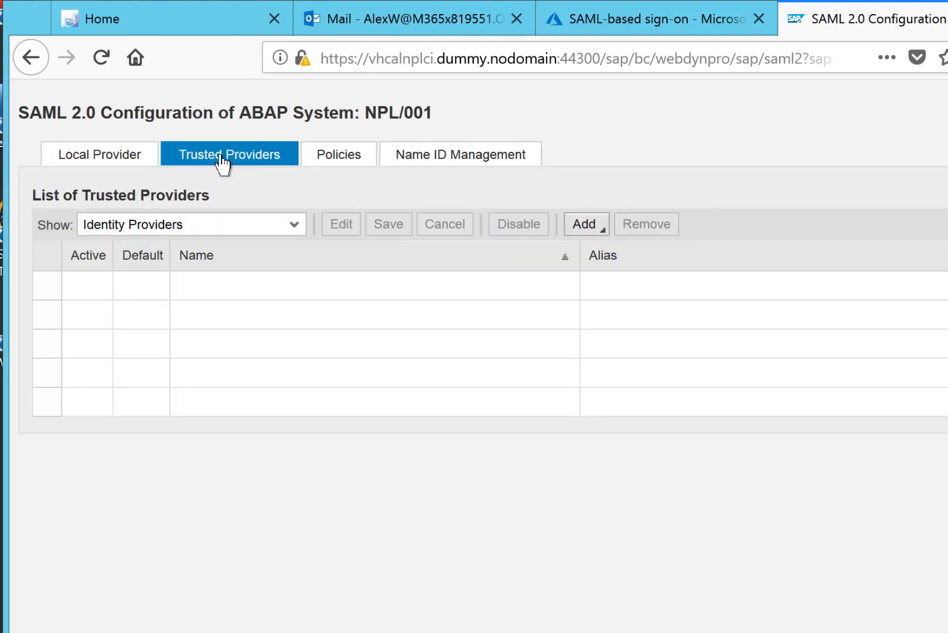
{"action": "left_click", "coordinate": [583, 225]}
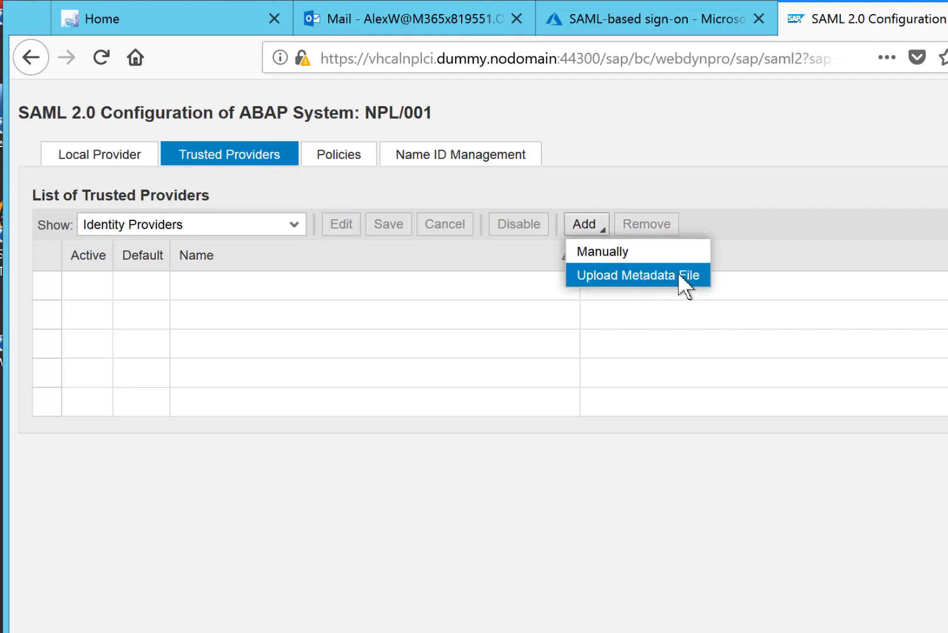
{"action": "left_click", "coordinate": [661, 280]}
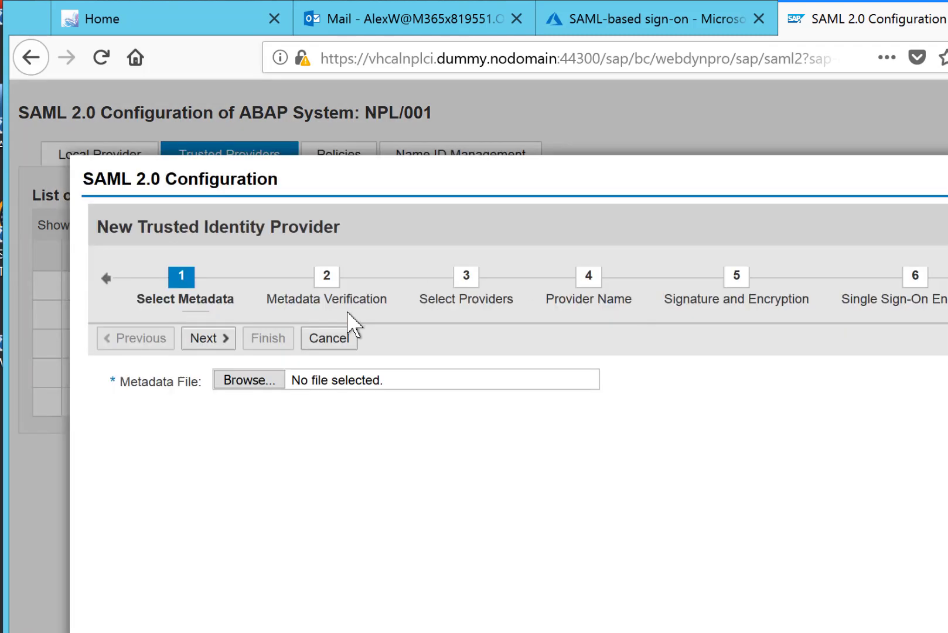
{"action": "left_click", "coordinate": [259, 390]}
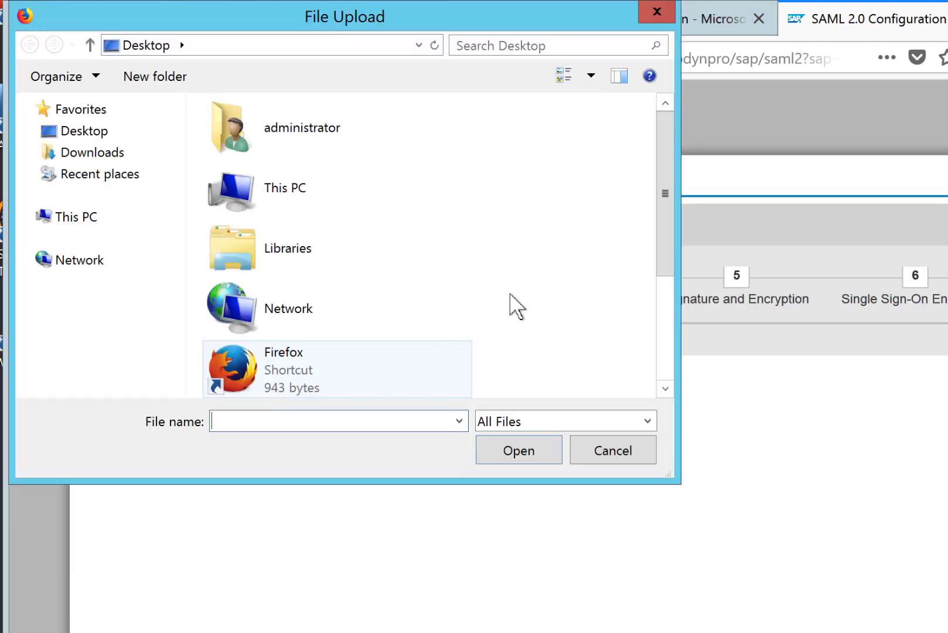
{"action": "left_click", "coordinate": [665, 356]}
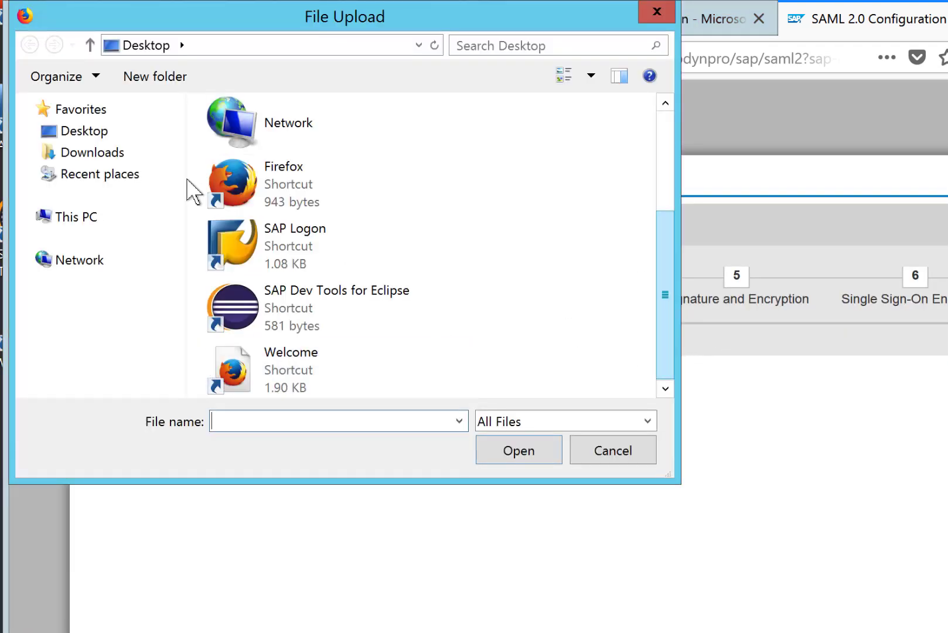
{"action": "left_click", "coordinate": [65, 152]}
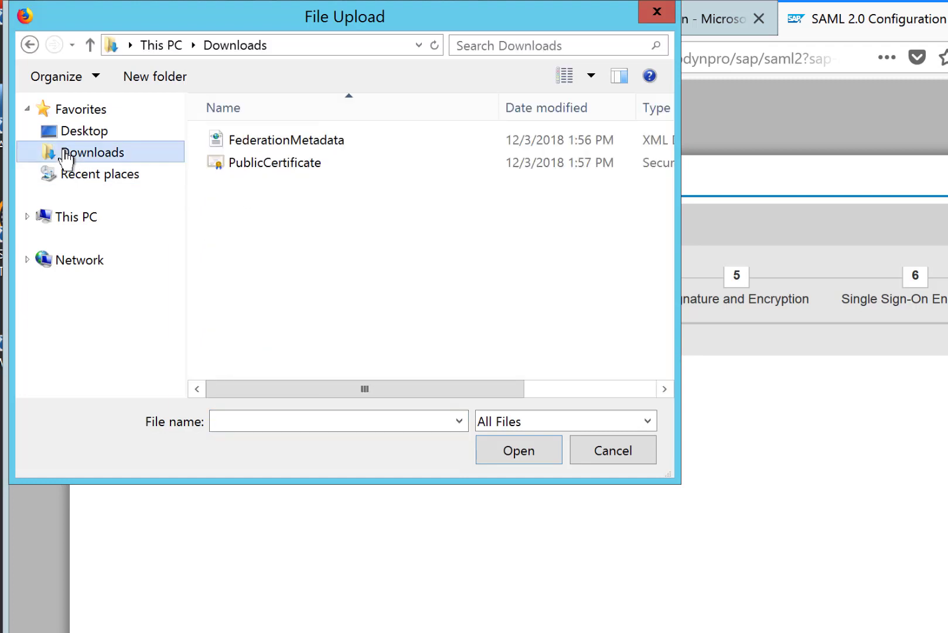
{"action": "left_click", "coordinate": [273, 142]}
{"action": "left_click", "coordinate": [501, 450]}
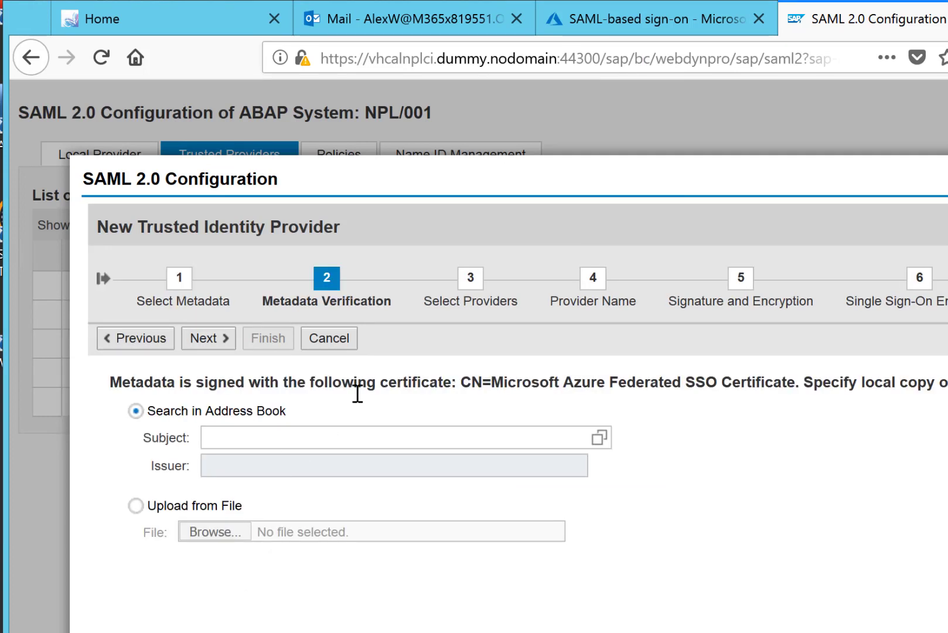
- Verify the metadata signature with the PublicCertificate file uploaded from the Downloads folder
{"action": "left_click", "coordinate": [135, 506]}
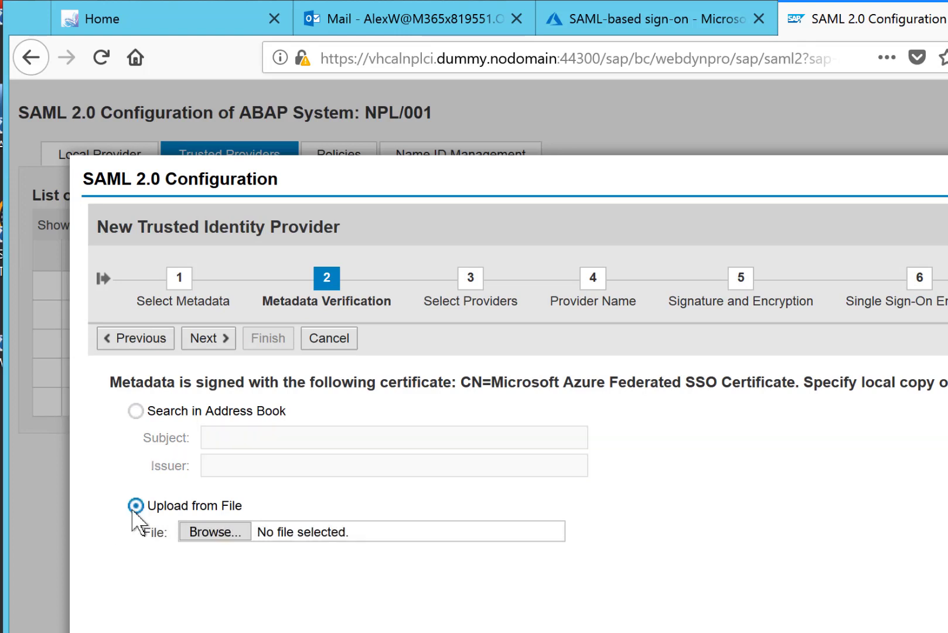
{"action": "left_click", "coordinate": [217, 532]}
{"action": "left_click", "coordinate": [313, 164]}
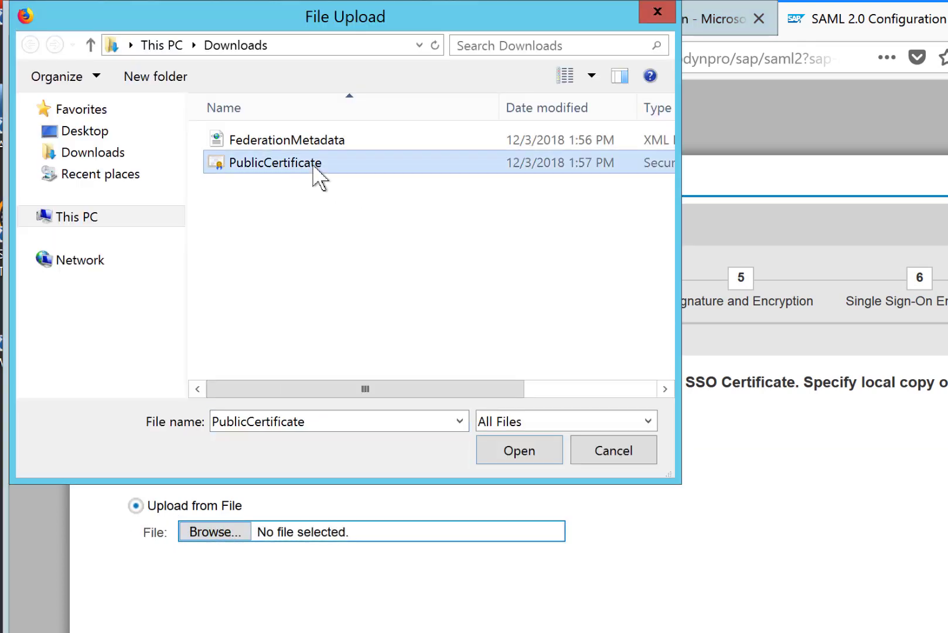
{"action": "left_click", "coordinate": [526, 449]}
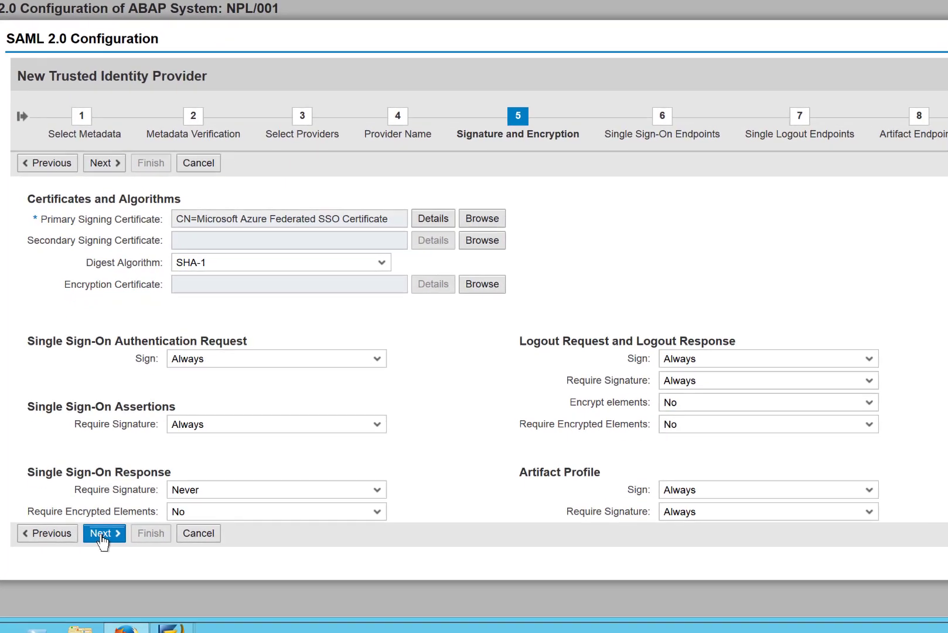
- Accept the signature and endpoint settings, set the Assertion Consumer Service to Application URL, and finish the new identity provider
{"action": "left_click", "coordinate": [100, 532]}
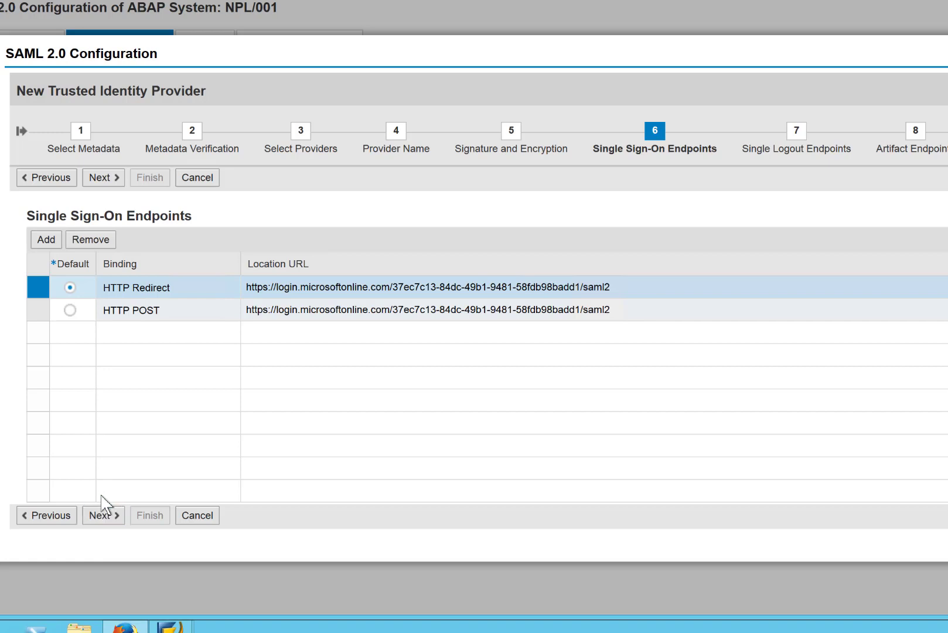
{"action": "left_click", "coordinate": [101, 518]}
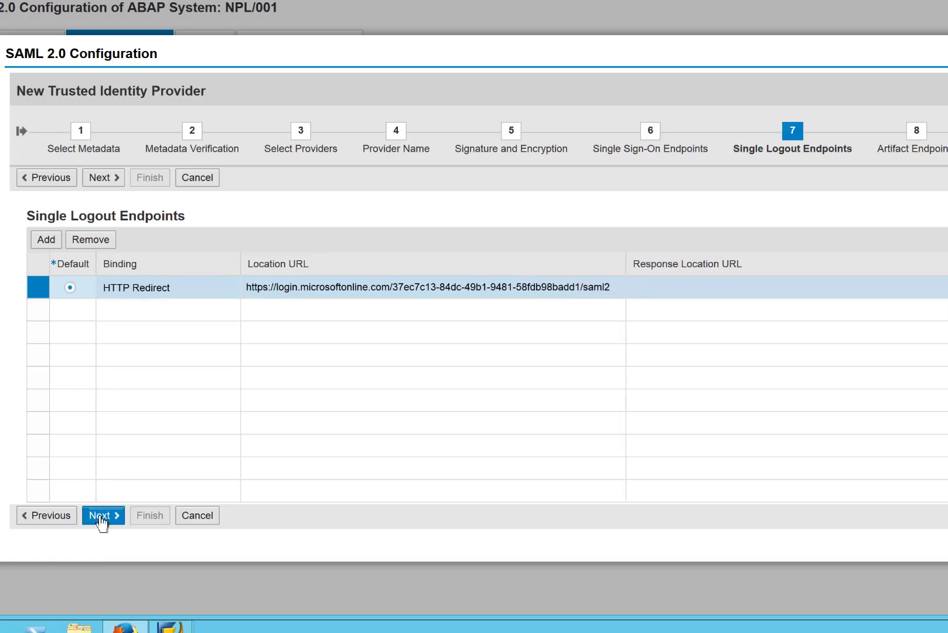
{"action": "left_click", "coordinate": [100, 519]}
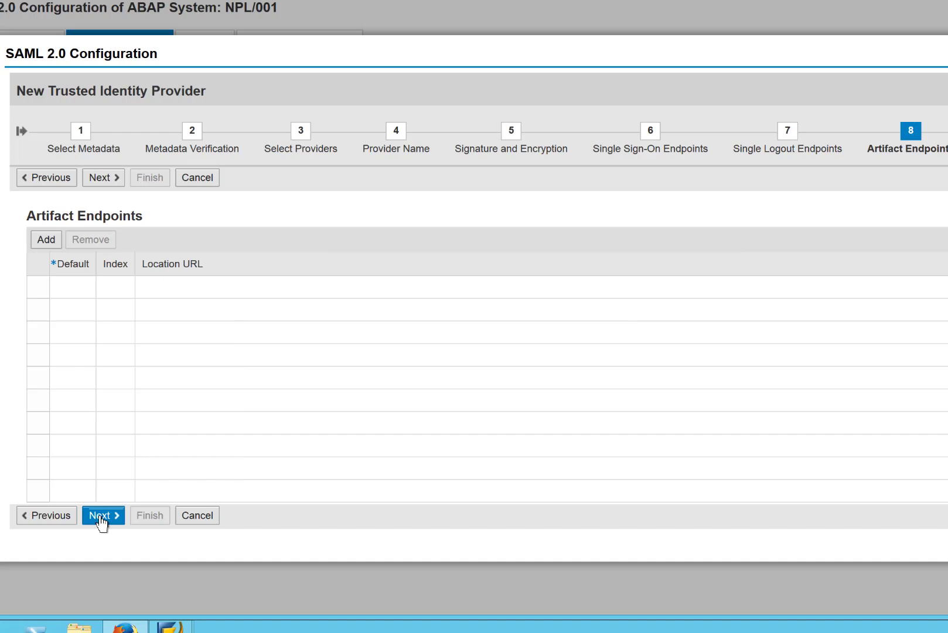
{"action": "left_click", "coordinate": [101, 517]}
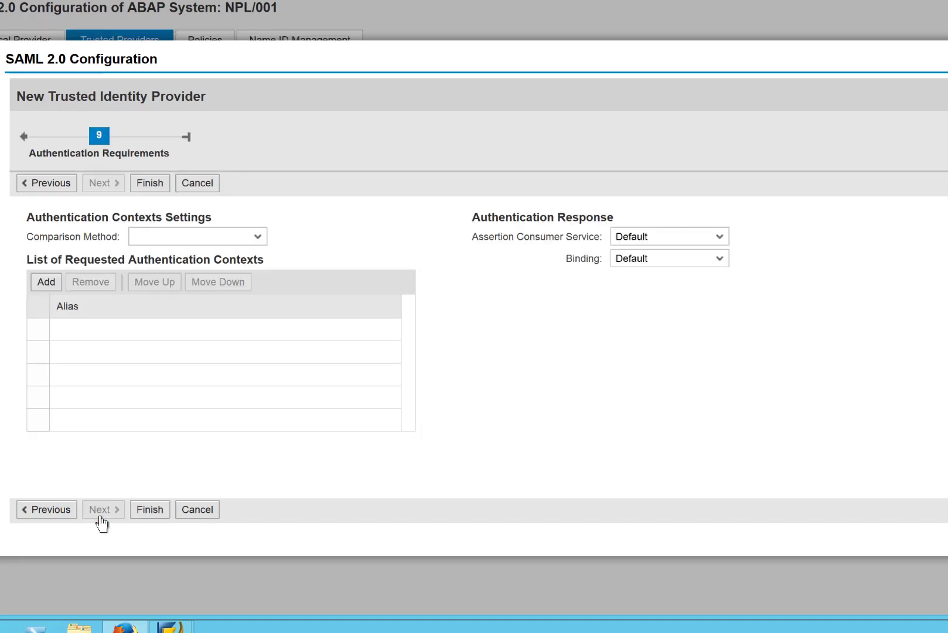
{"action": "left_click", "coordinate": [721, 238]}
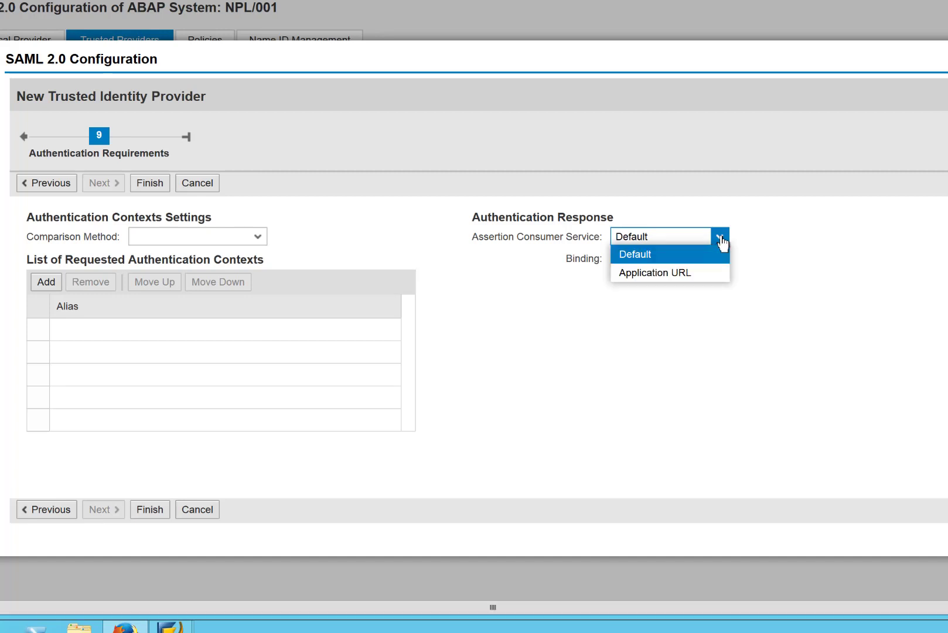
{"action": "left_click", "coordinate": [657, 272]}
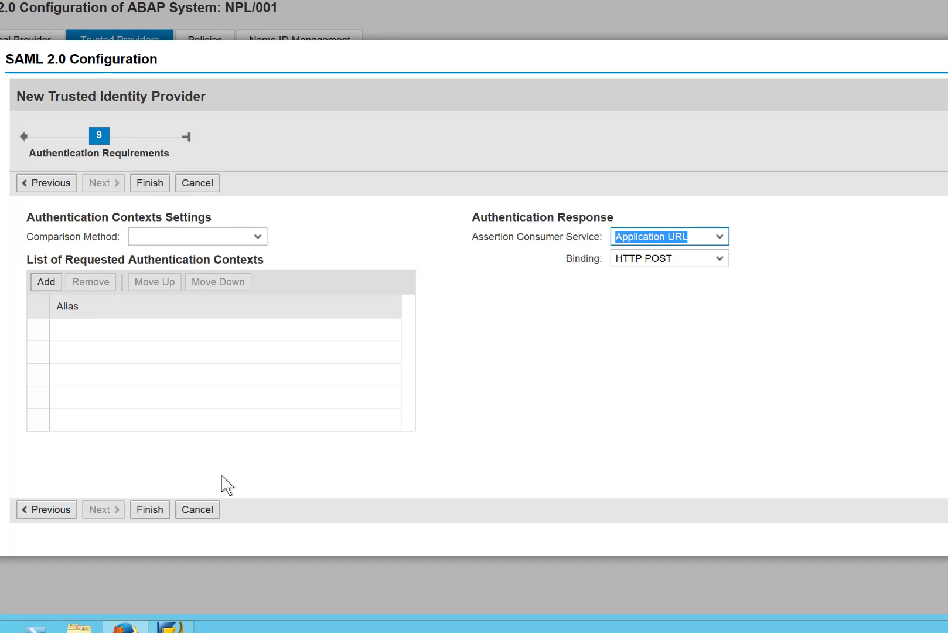
{"action": "left_click", "coordinate": [152, 513]}
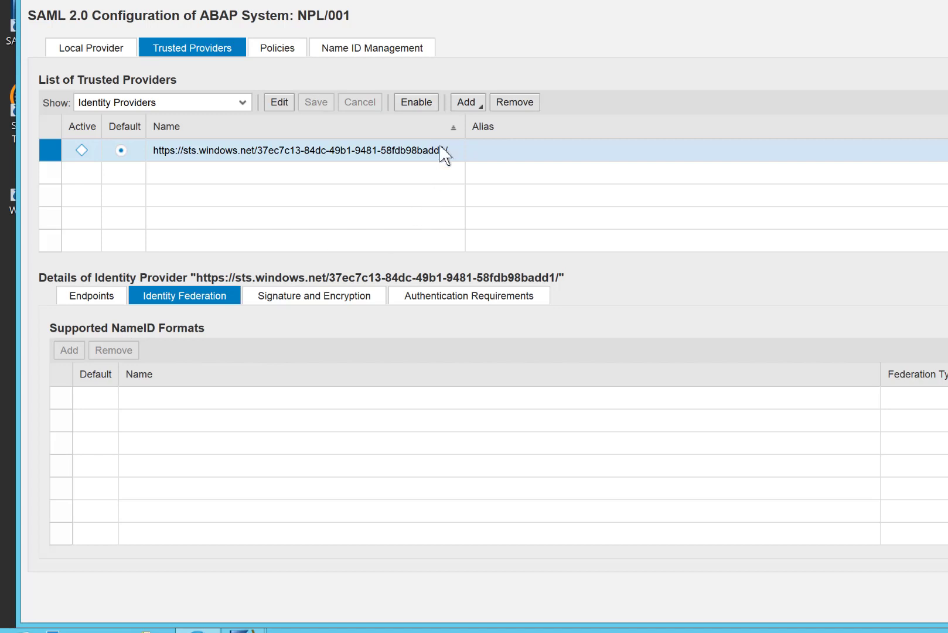
- Add E-mail as a supported NameID format for the trusted identity provider, save it, and enable the provider
{"action": "left_click", "coordinate": [435, 107]}
{"action": "left_click", "coordinate": [278, 106]}
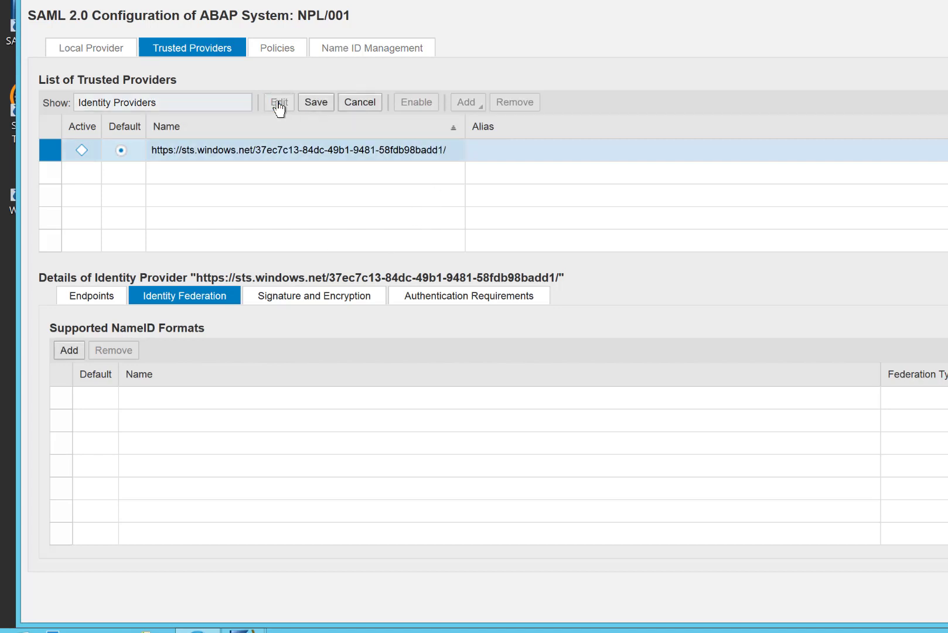
{"action": "left_click", "coordinate": [64, 352]}
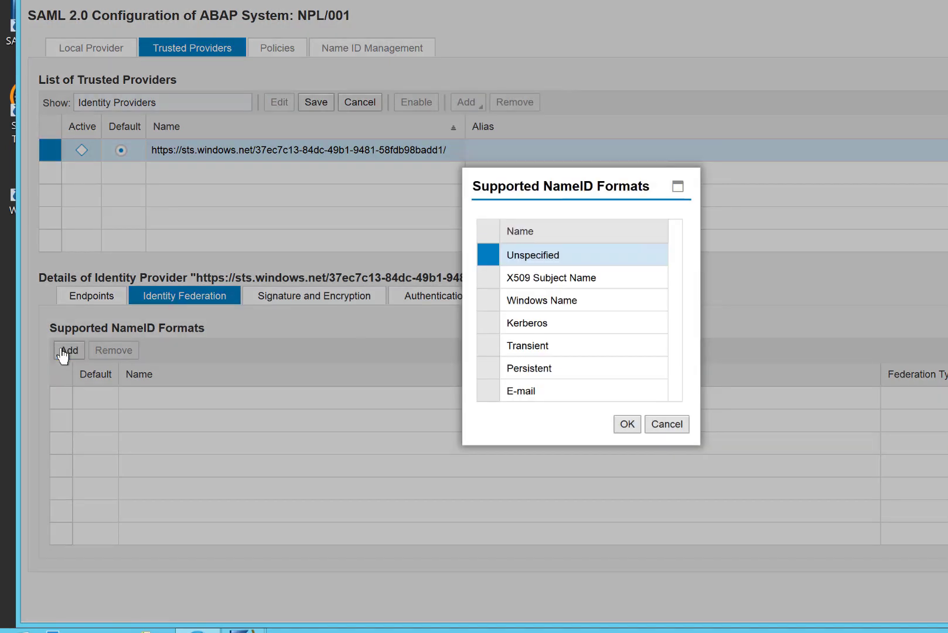
{"action": "left_click", "coordinate": [497, 393]}
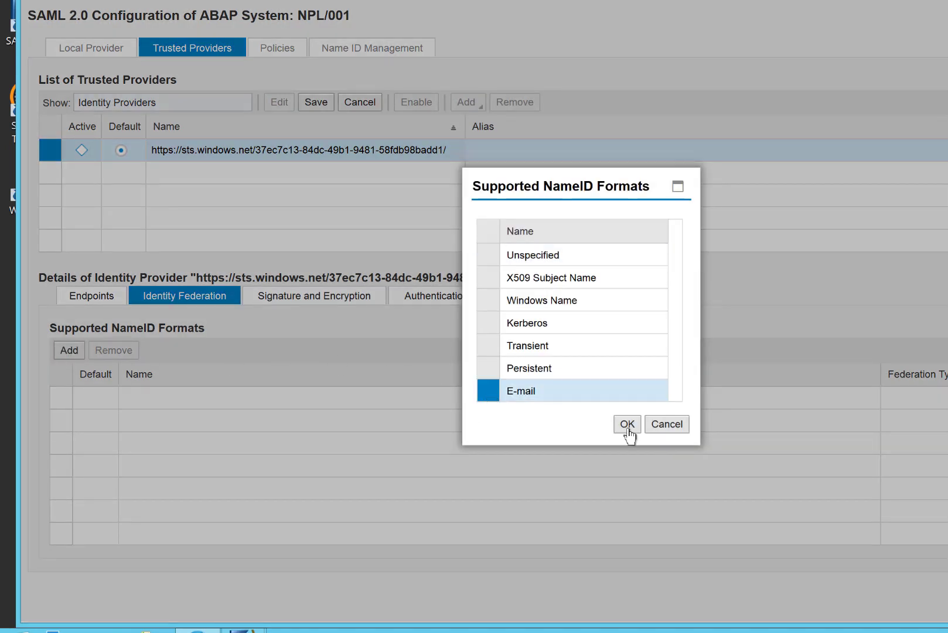
{"action": "left_click", "coordinate": [631, 428]}
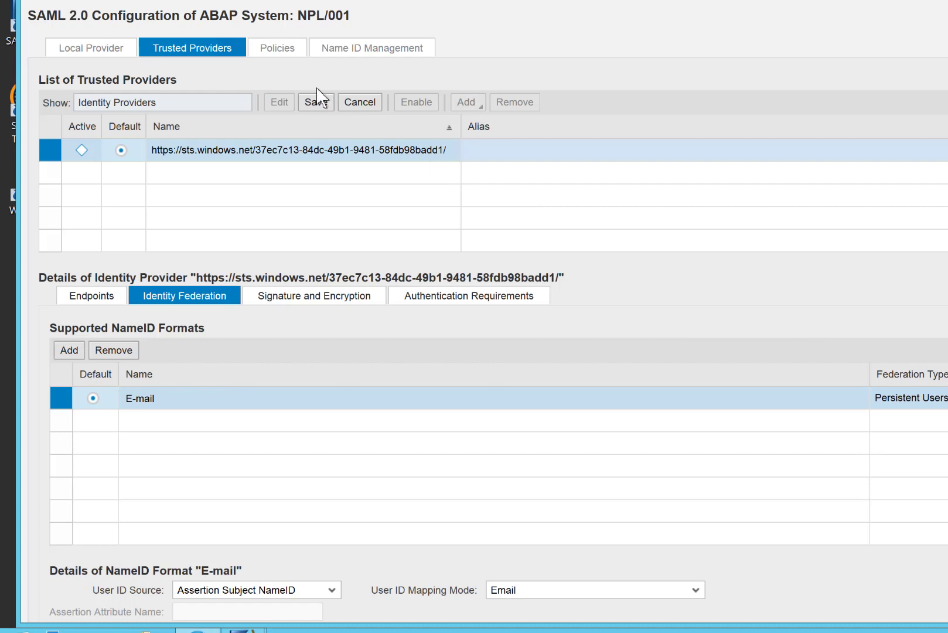
{"action": "left_click", "coordinate": [316, 105]}
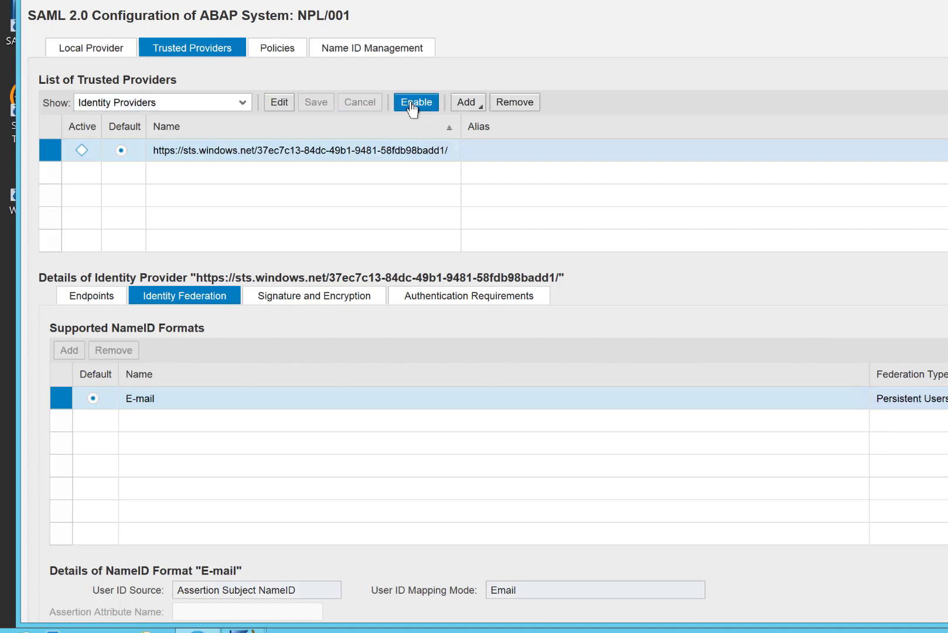
{"action": "left_click", "coordinate": [412, 104]}
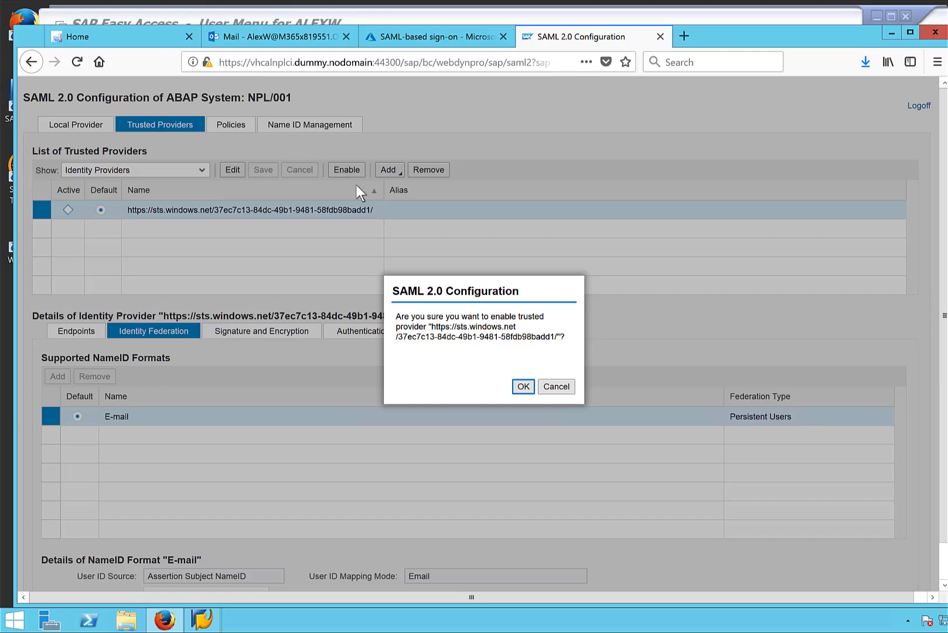
{"action": "left_click", "coordinate": [522, 388]}
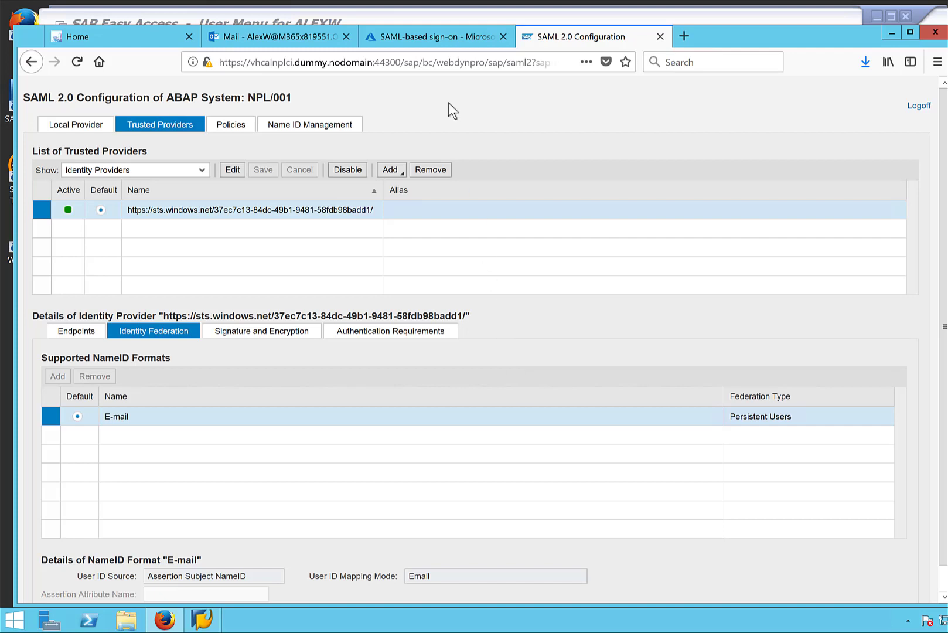
- Switch to the Azure portal and assign the demo user to the SAP NetWeaver - Demo Configuration application
{"action": "left_click", "coordinate": [418, 40]}
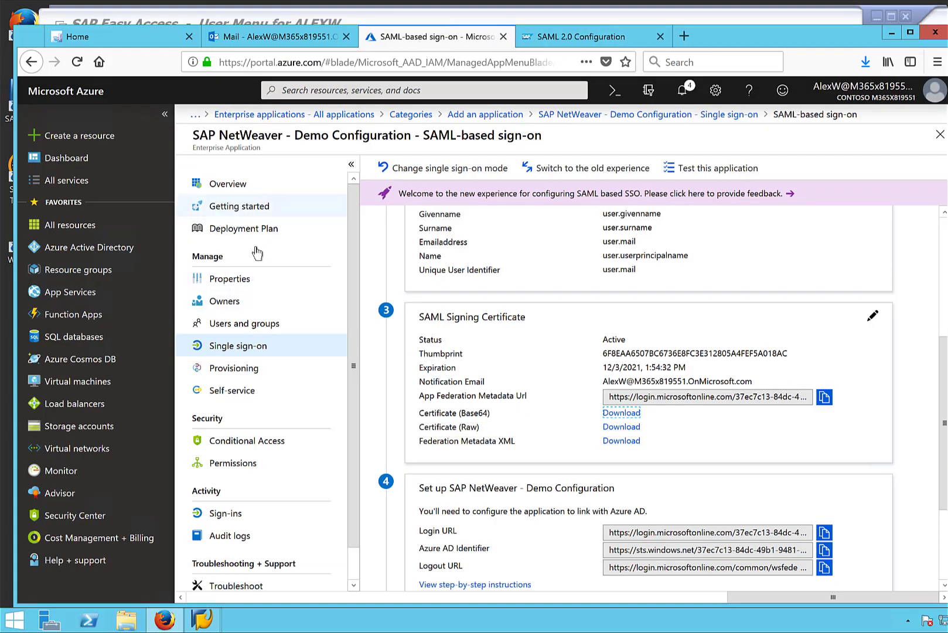
{"action": "left_click", "coordinate": [233, 326]}
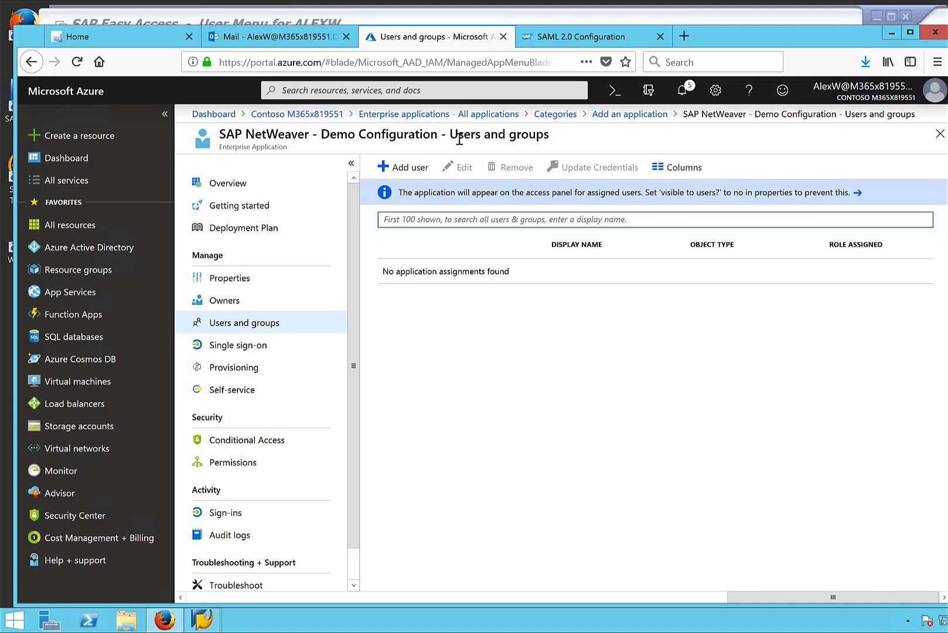
{"action": "left_click", "coordinate": [408, 169]}
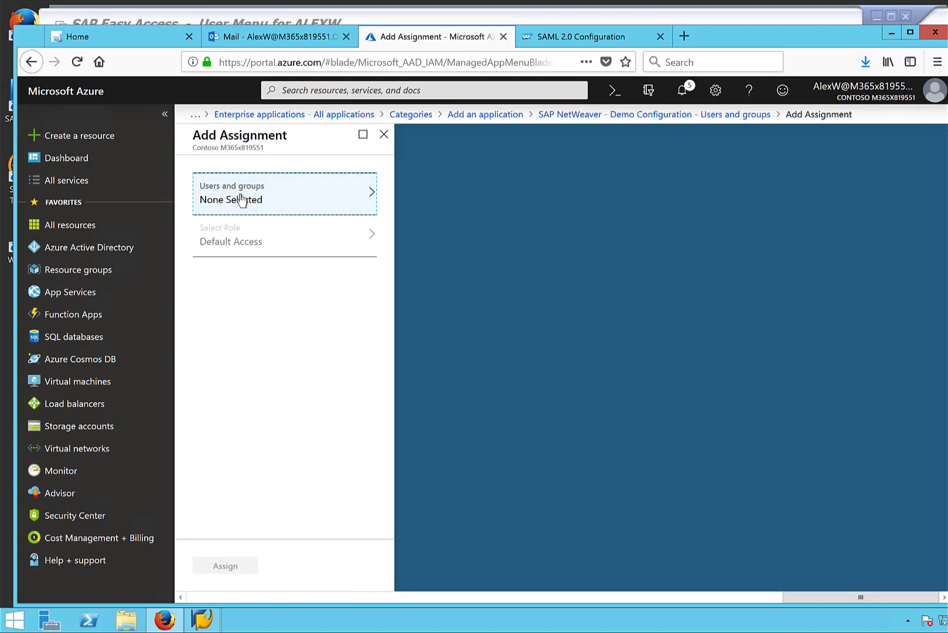
{"action": "left_click", "coordinate": [242, 200]}
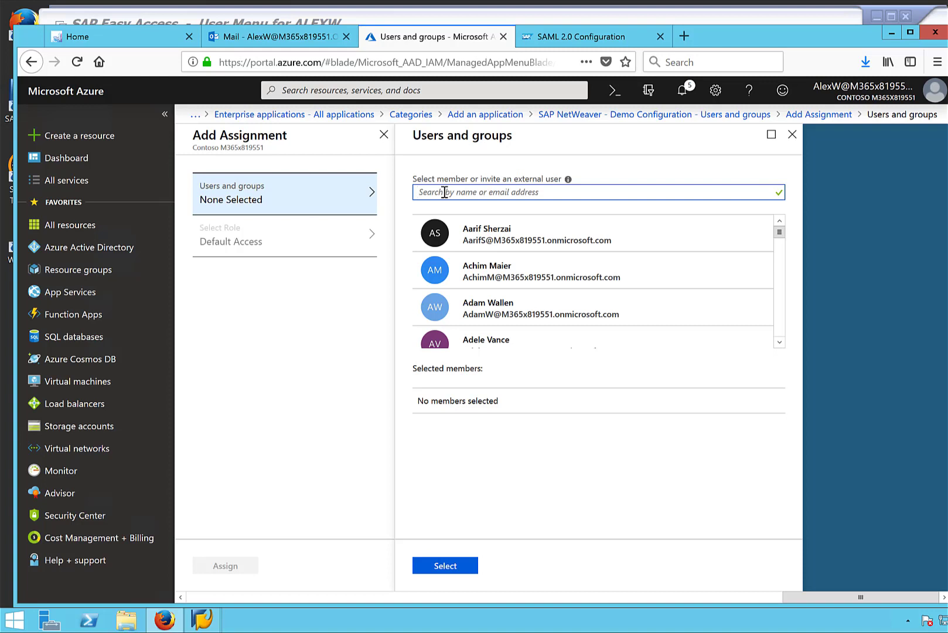
{"action": "type", "text": "alex"}
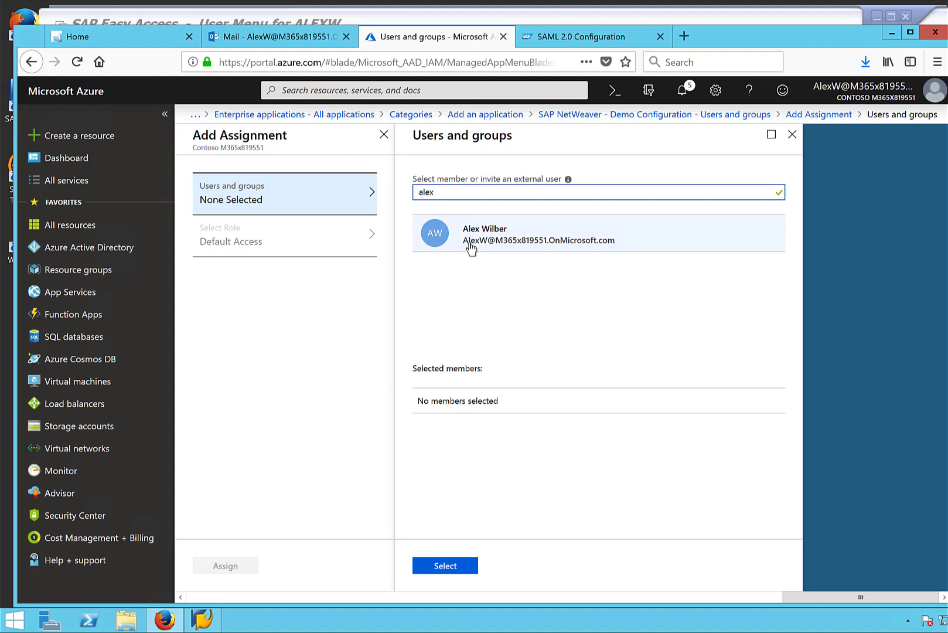
{"action": "left_click", "coordinate": [516, 249]}
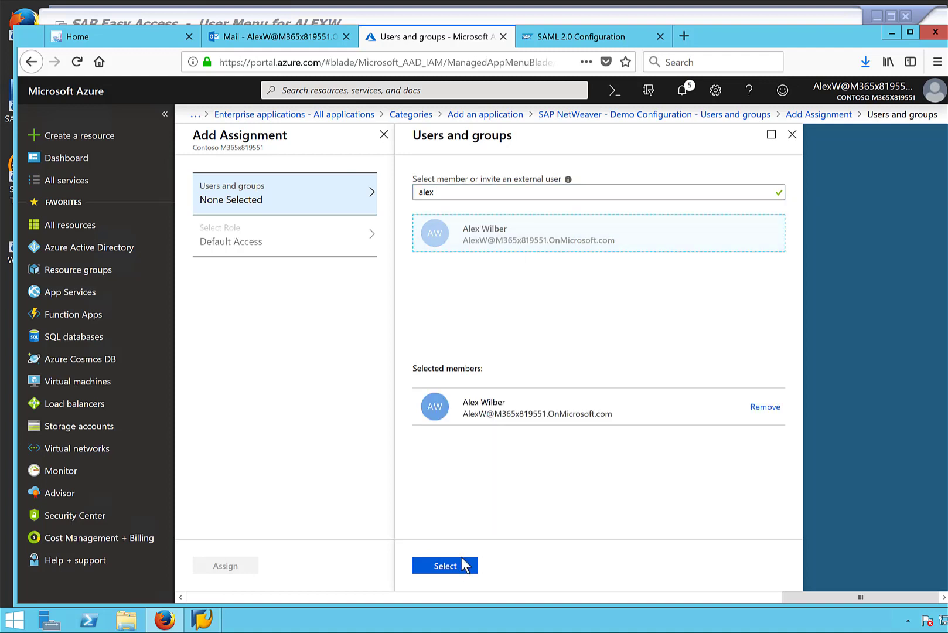
{"action": "left_click", "coordinate": [451, 566]}
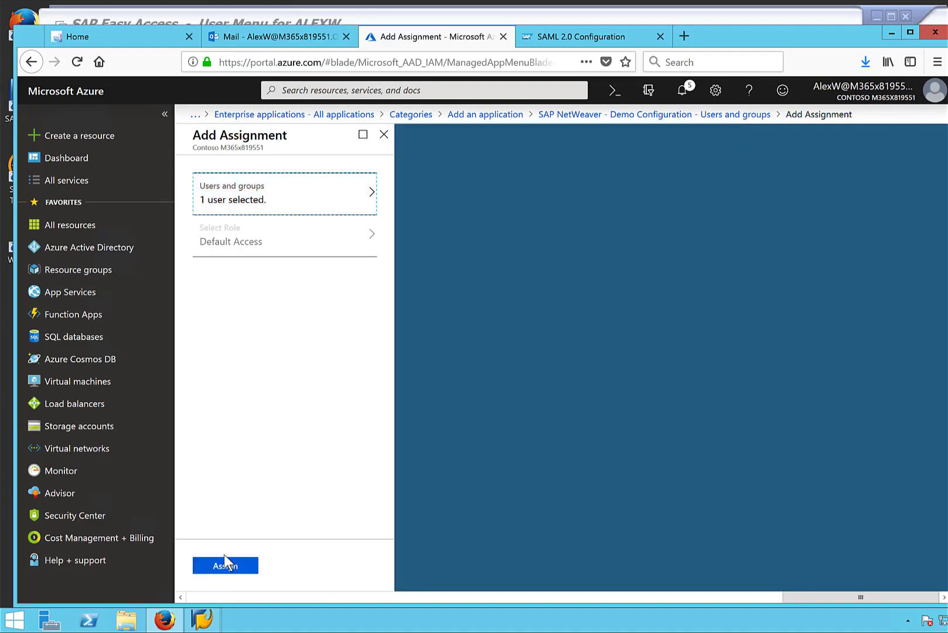
{"action": "left_click", "coordinate": [225, 566]}
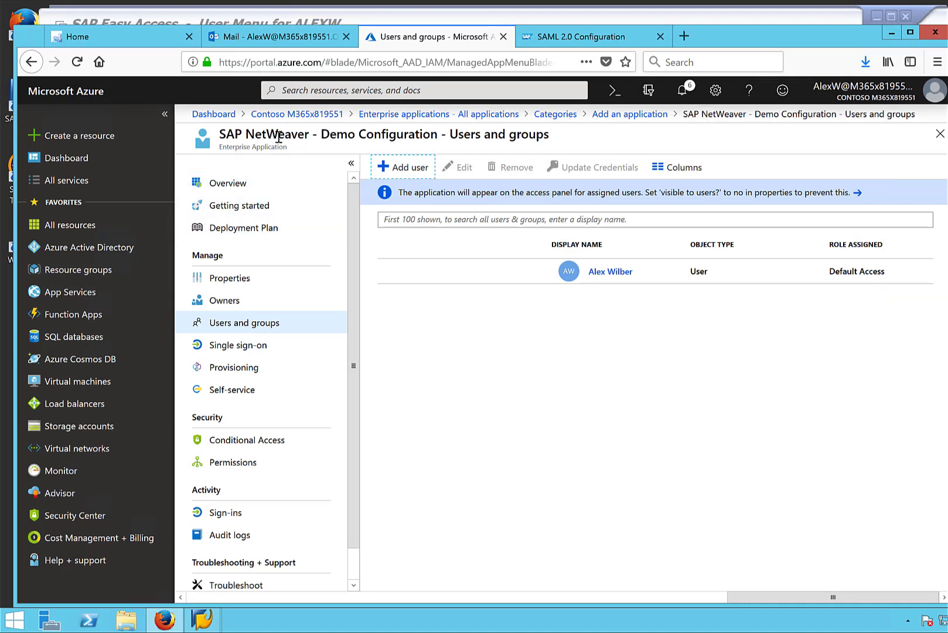
- Switch to the SAP GUI window, run transaction su01, and open the demo user's record for editing
{"action": "left_click", "coordinate": [395, 14]}
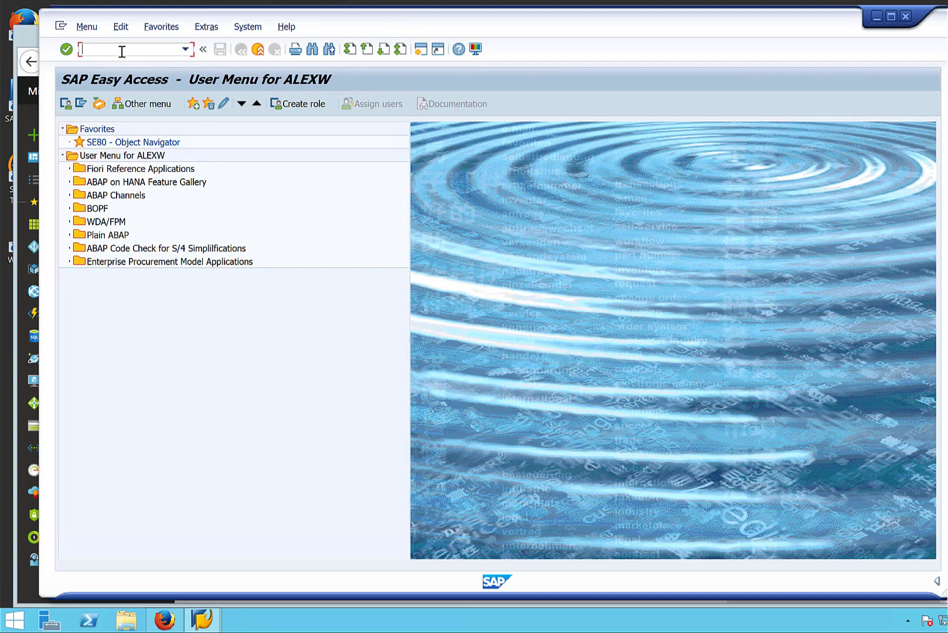
{"action": "type", "text": "su01"}
{"action": "key", "text": "Return"}
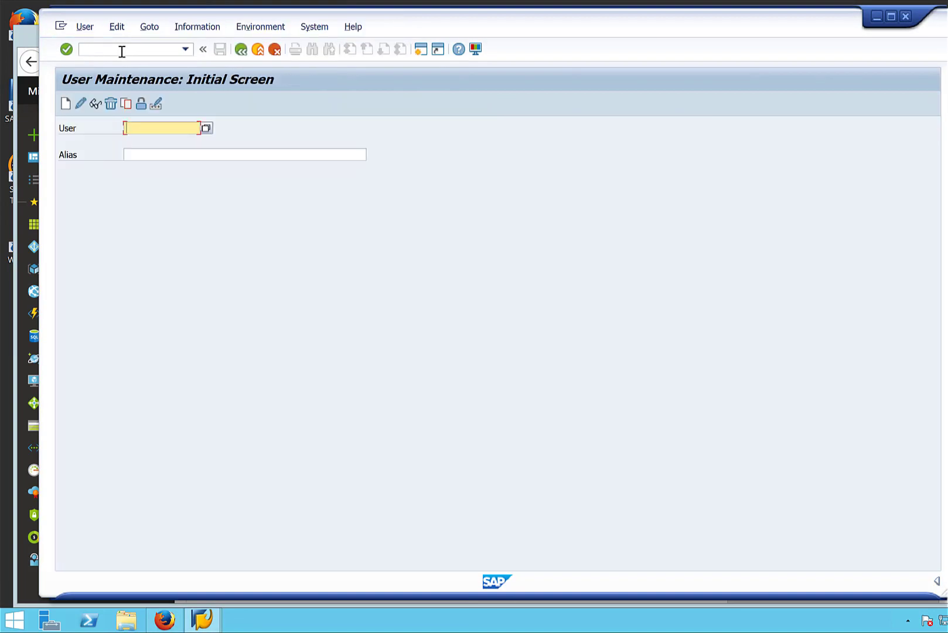
{"action": "type", "text": "alexw"}
{"action": "left_click", "coordinate": [81, 102]}
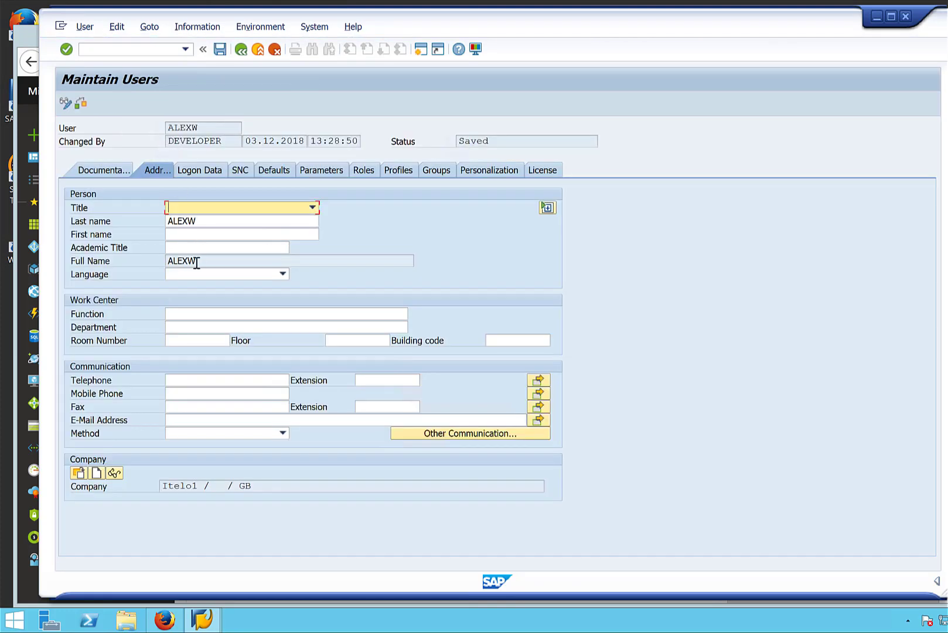
- Paste the demo user's Azure AD e-mail address into the E-Mail Address field and save the user record
{"action": "left_click", "coordinate": [178, 419]}
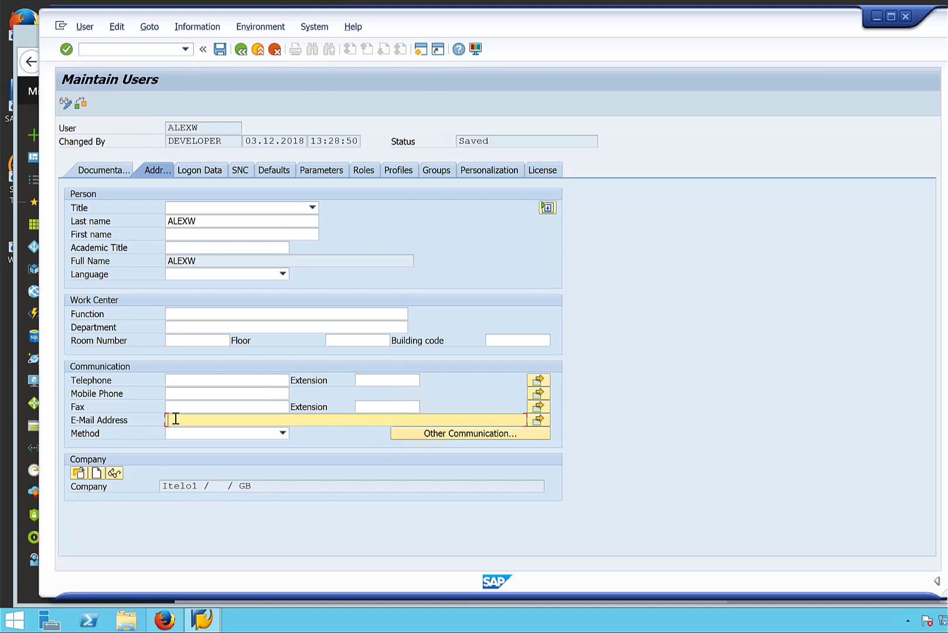
{"action": "key", "text": "ctrl+v"}
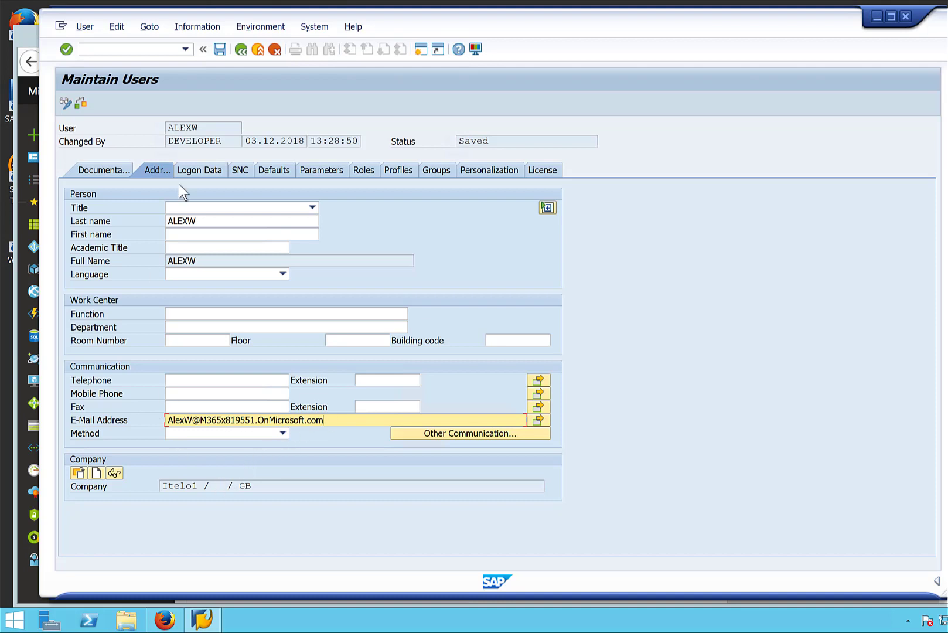
{"action": "left_click", "coordinate": [219, 51]}
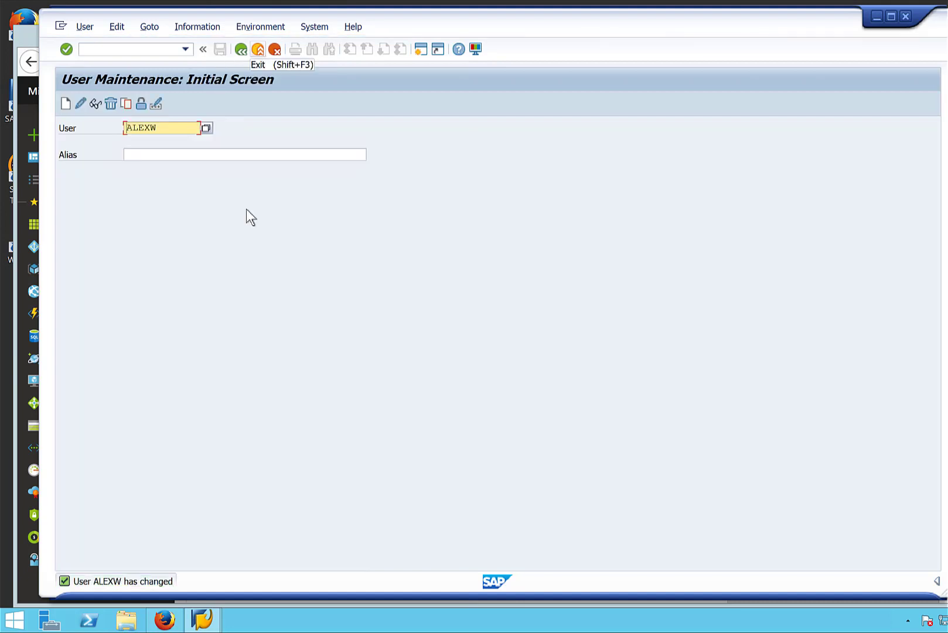
- Switch to Firefox, close it with all open tabs, and start a fresh browser session
{"action": "left_click", "coordinate": [165, 619]}
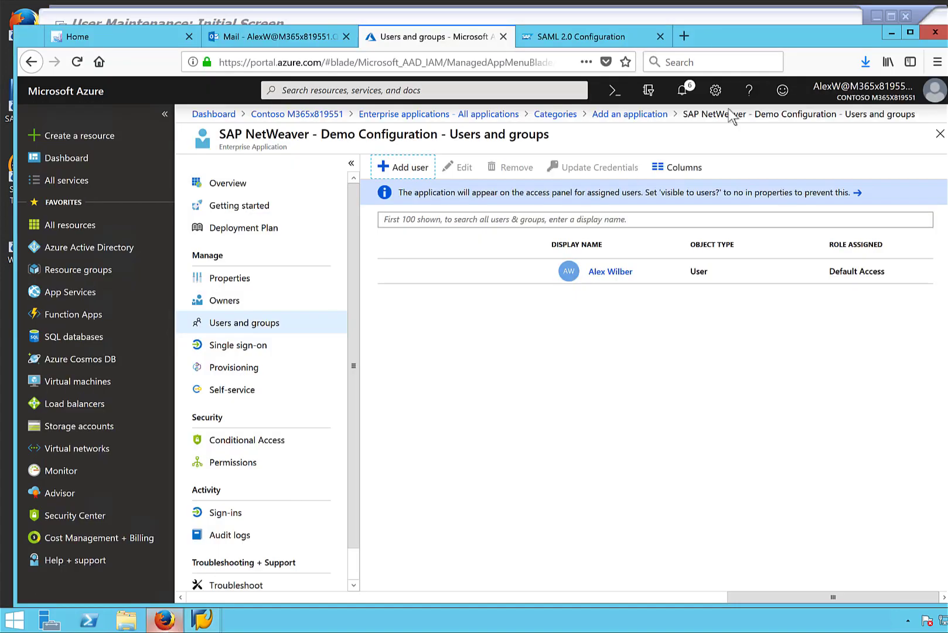
{"action": "left_click", "coordinate": [936, 34]}
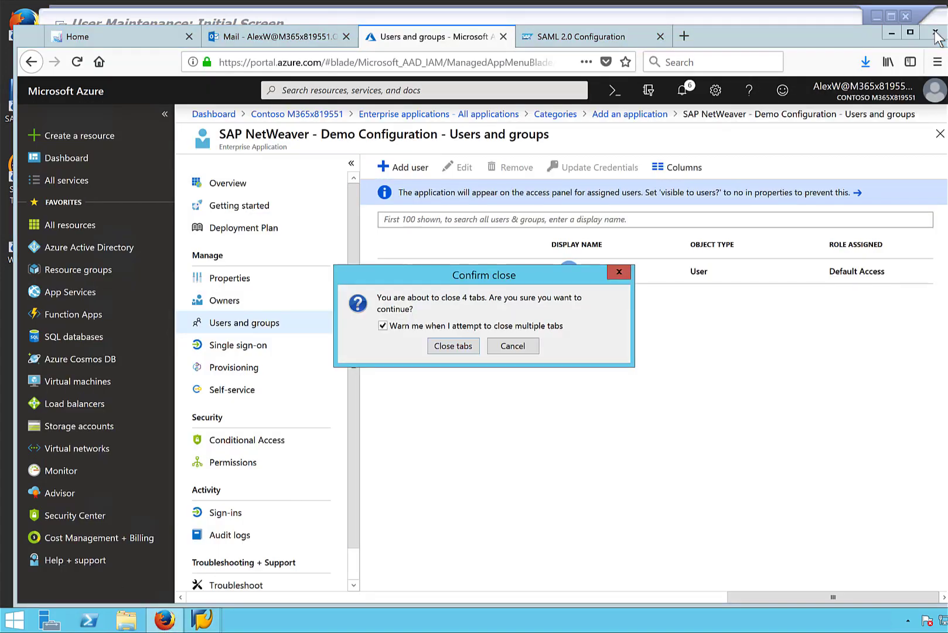
{"action": "left_click", "coordinate": [450, 346]}
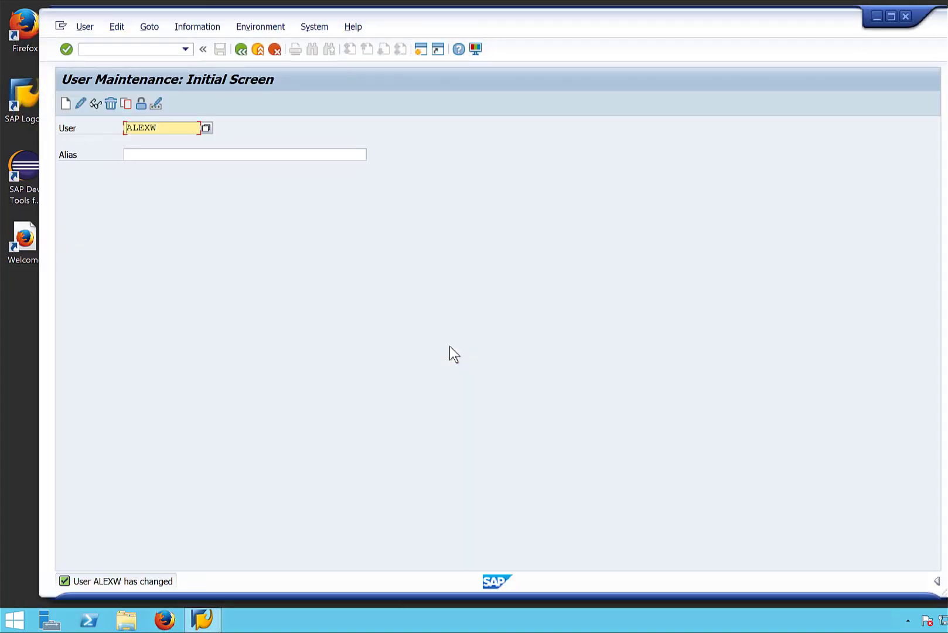
{"action": "double_click", "coordinate": [28, 37]}
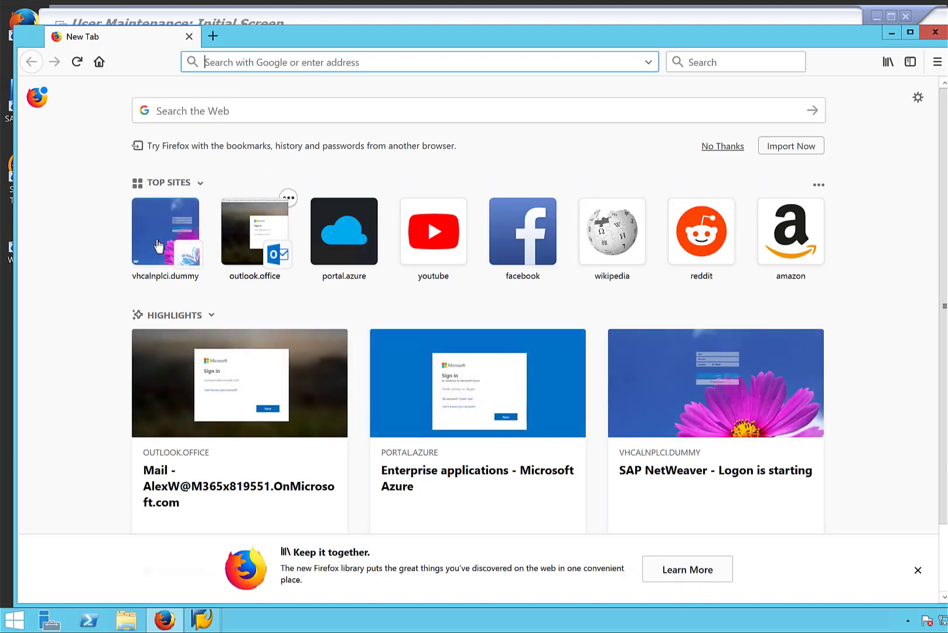
- Open the SAP Fiori launchpad at vhcalnplci.dummy and sign in with the demo user's Azure AD account and saved password
{"action": "left_click", "coordinate": [159, 246]}
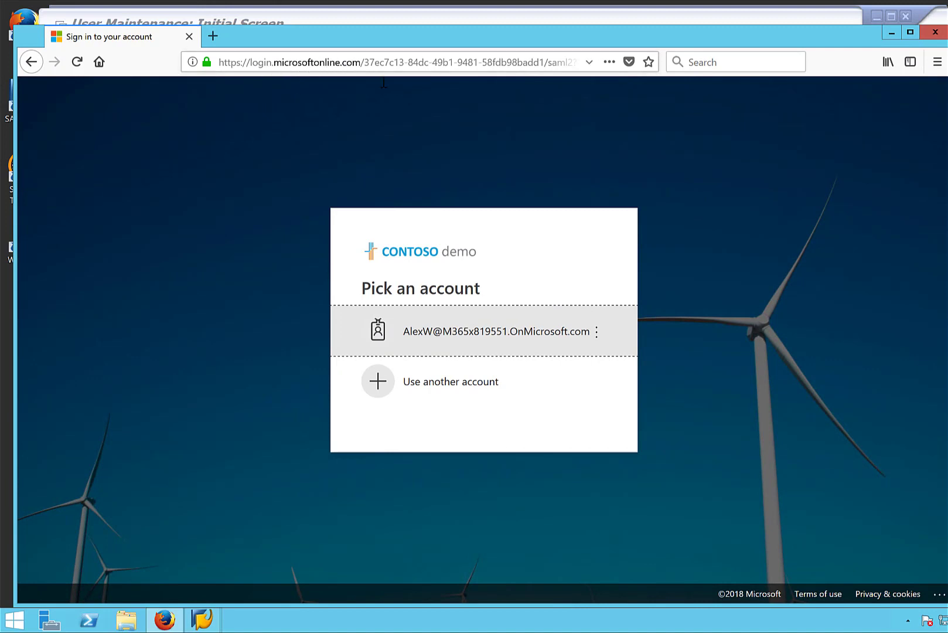
{"action": "left_click", "coordinate": [427, 328]}
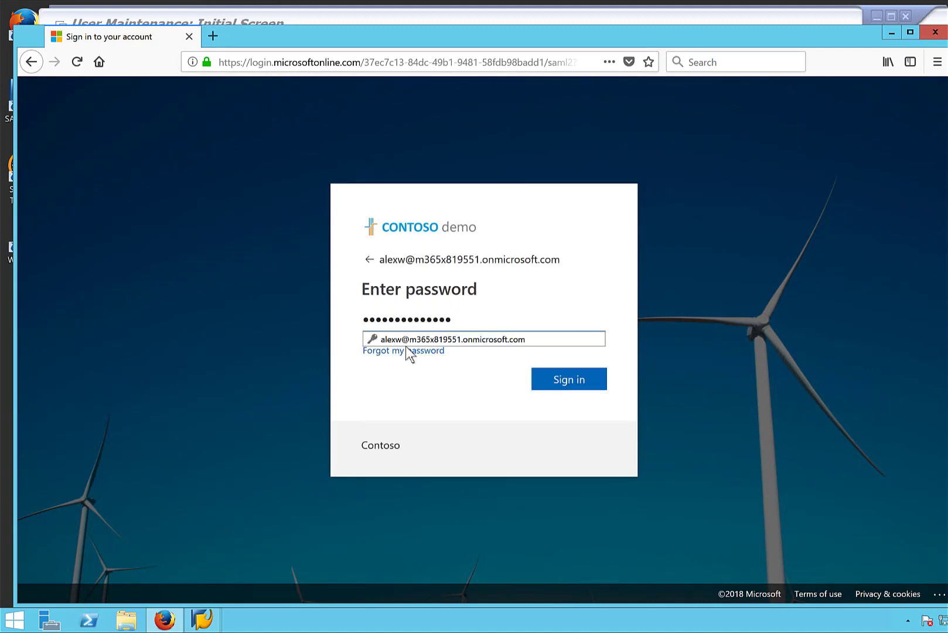
{"action": "left_click", "coordinate": [567, 386]}
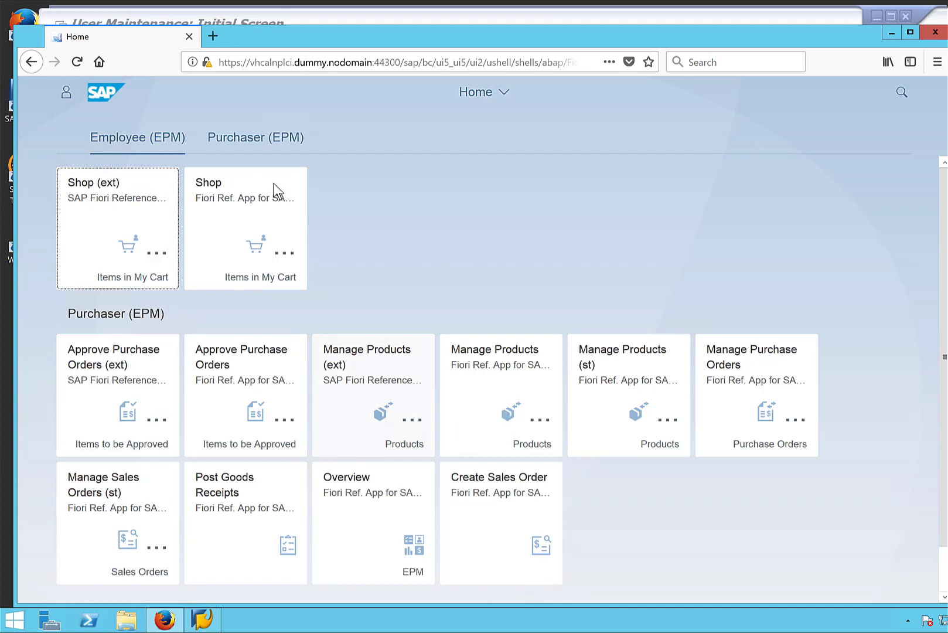
{"action": "left_click", "coordinate": [66, 95]}
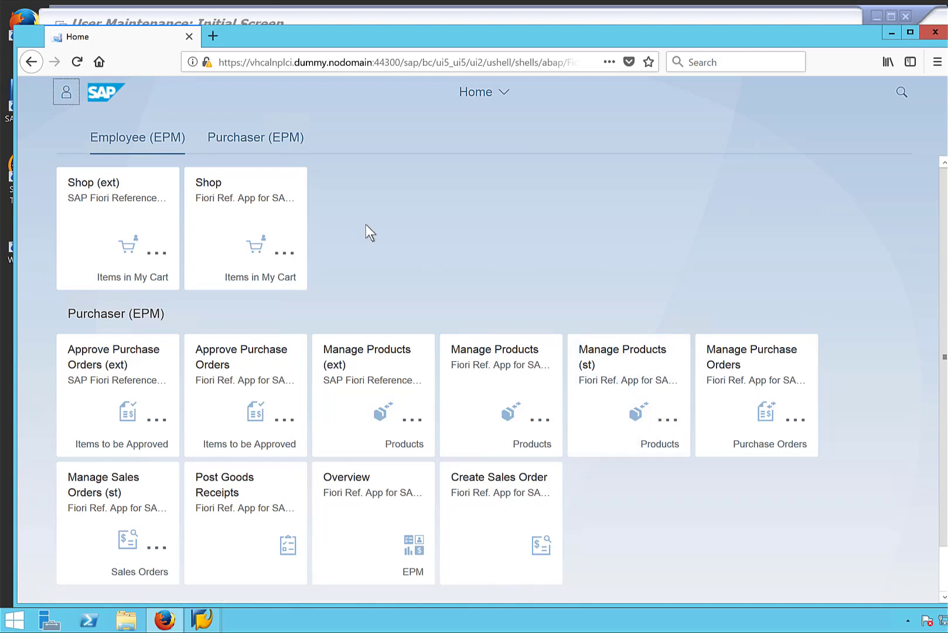
- Open outlook.office.com in a new tab to check single sign-on from Fiori to Outlook
{"action": "left_click", "coordinate": [212, 37]}
{"action": "type", "text": "outlook.office.com/"}
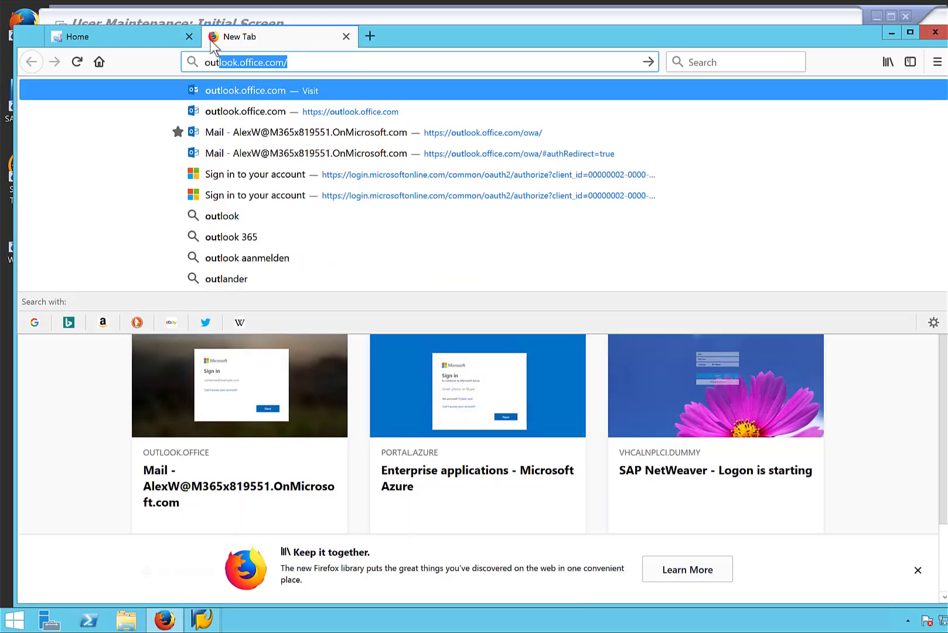
{"action": "key", "text": "Return"}
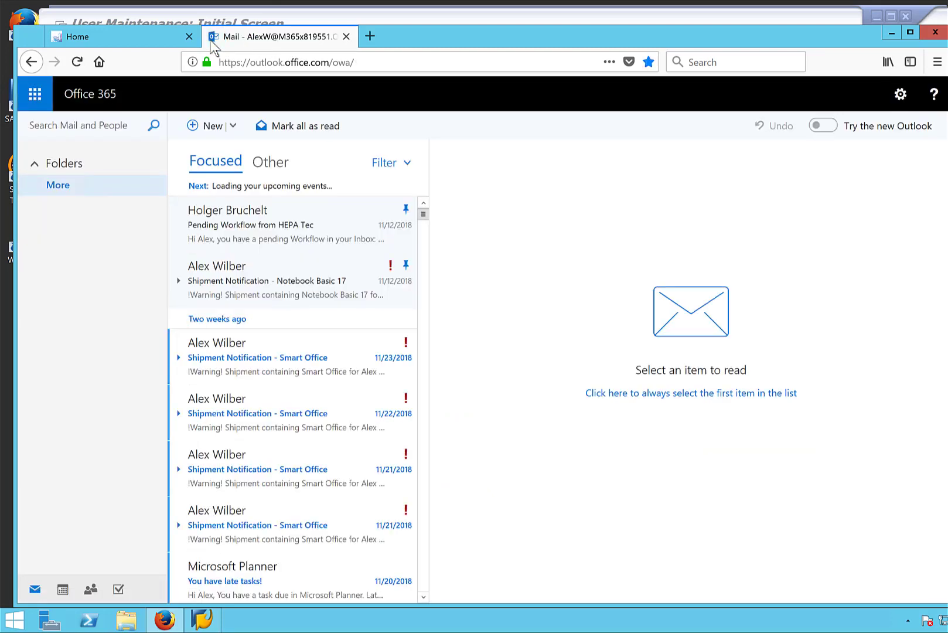
- Close Firefox with both the Fiori and Outlook tabs, and reopen it for a new sign-in test
{"action": "left_click", "coordinate": [935, 33]}
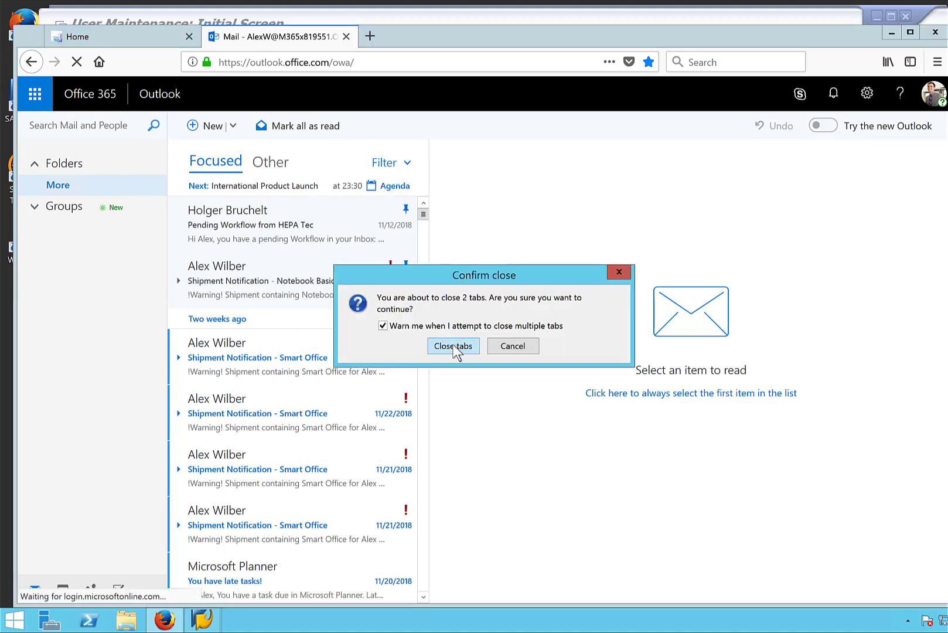
{"action": "left_click", "coordinate": [454, 345]}
{"action": "double_click", "coordinate": [20, 31]}
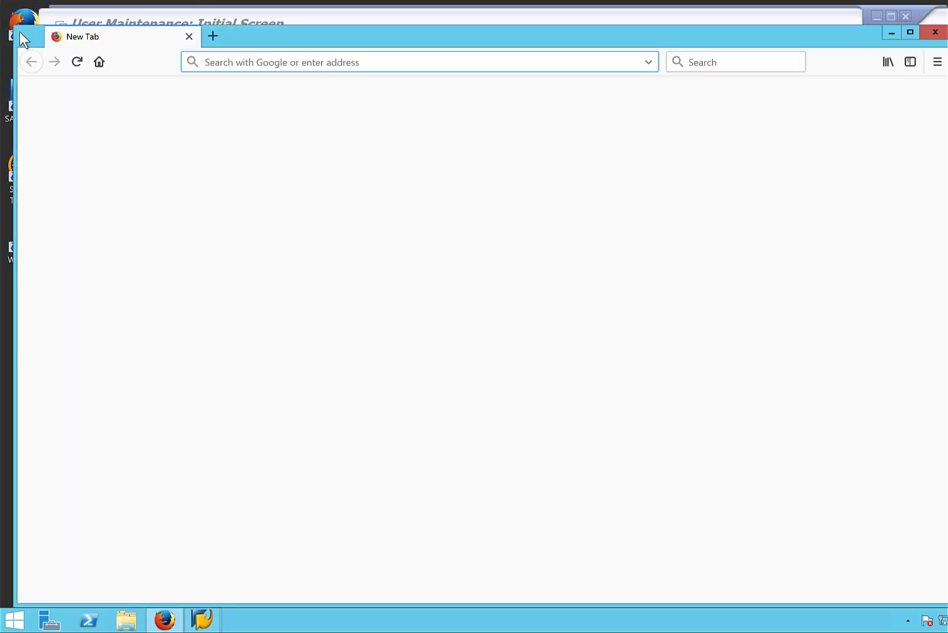
- Open outlook.office.com and sign in with the demo user's account and saved password
{"action": "type", "text": "outlook.office.com/"}
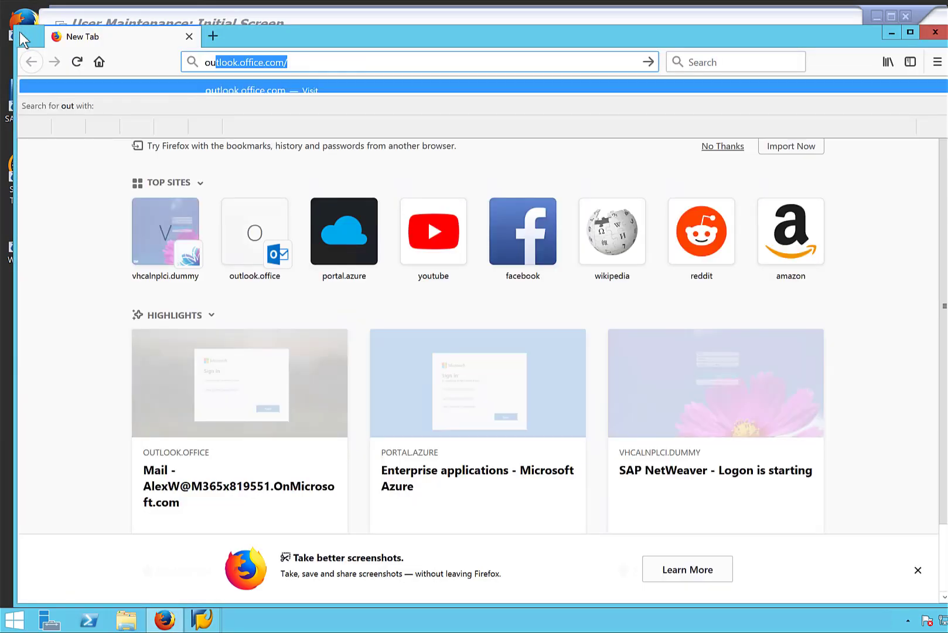
{"action": "key", "text": "Return"}
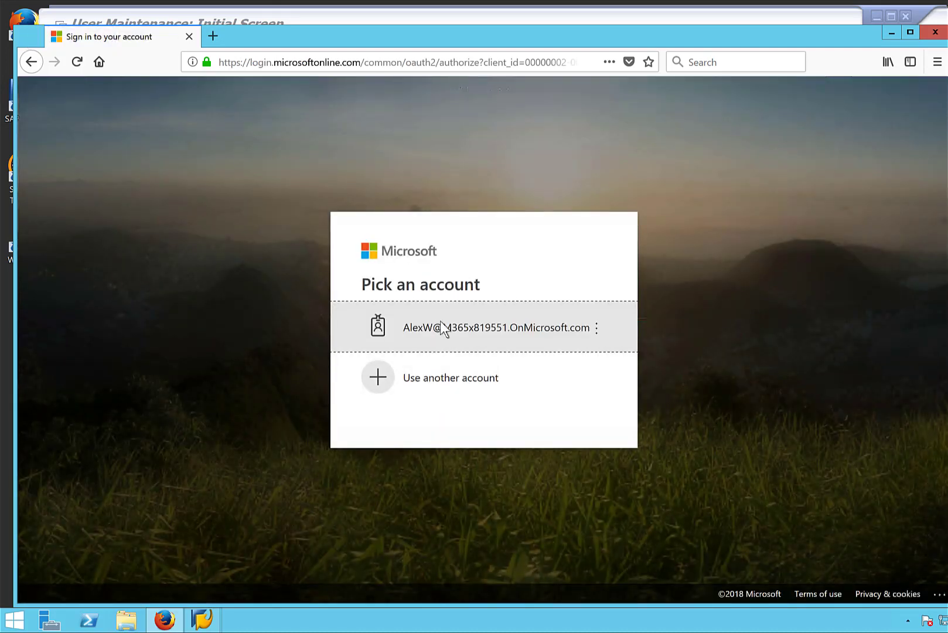
{"action": "left_click", "coordinate": [439, 330]}
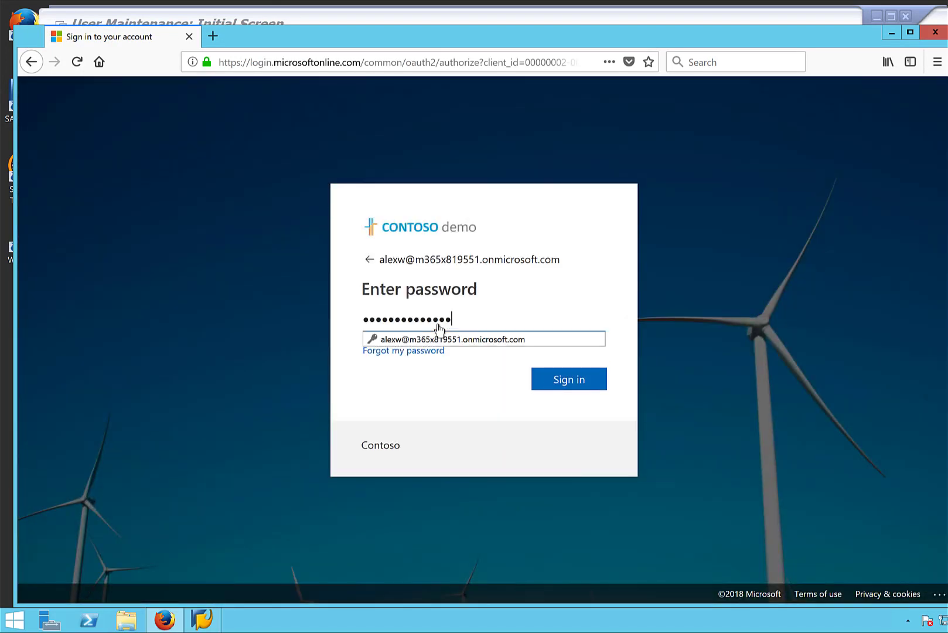
{"action": "left_click", "coordinate": [570, 381]}
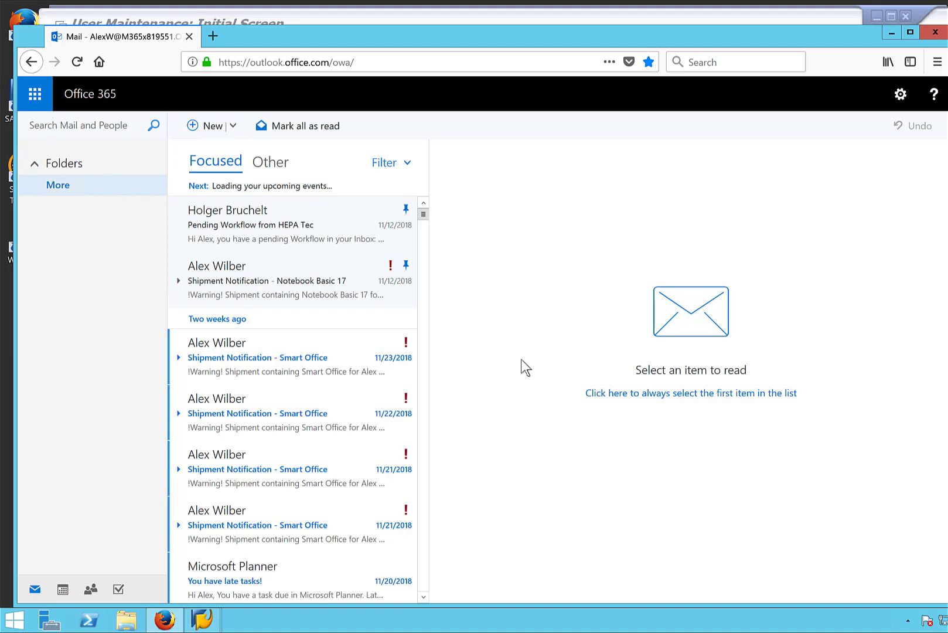
- Open the vhcalnplci.dummy SAP Fiori site in a new tab to test single sign-on from Outlook
{"action": "left_click", "coordinate": [214, 40]}
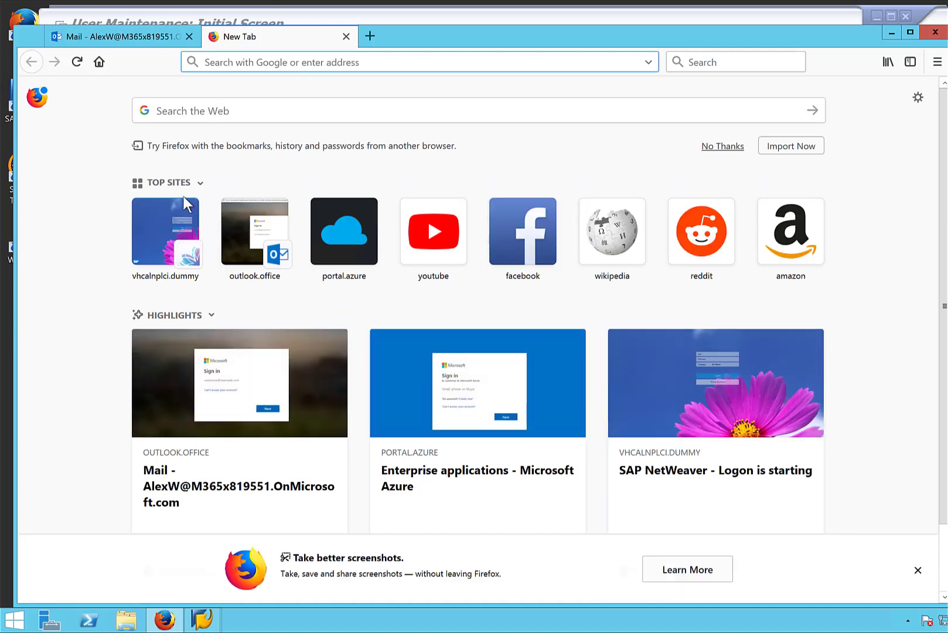
{"action": "left_click", "coordinate": [166, 229]}
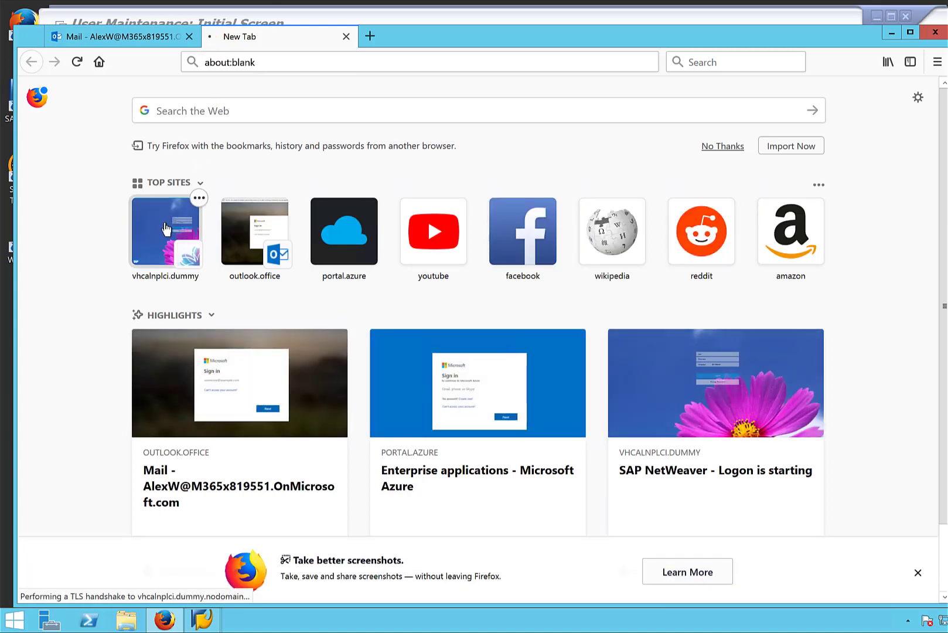